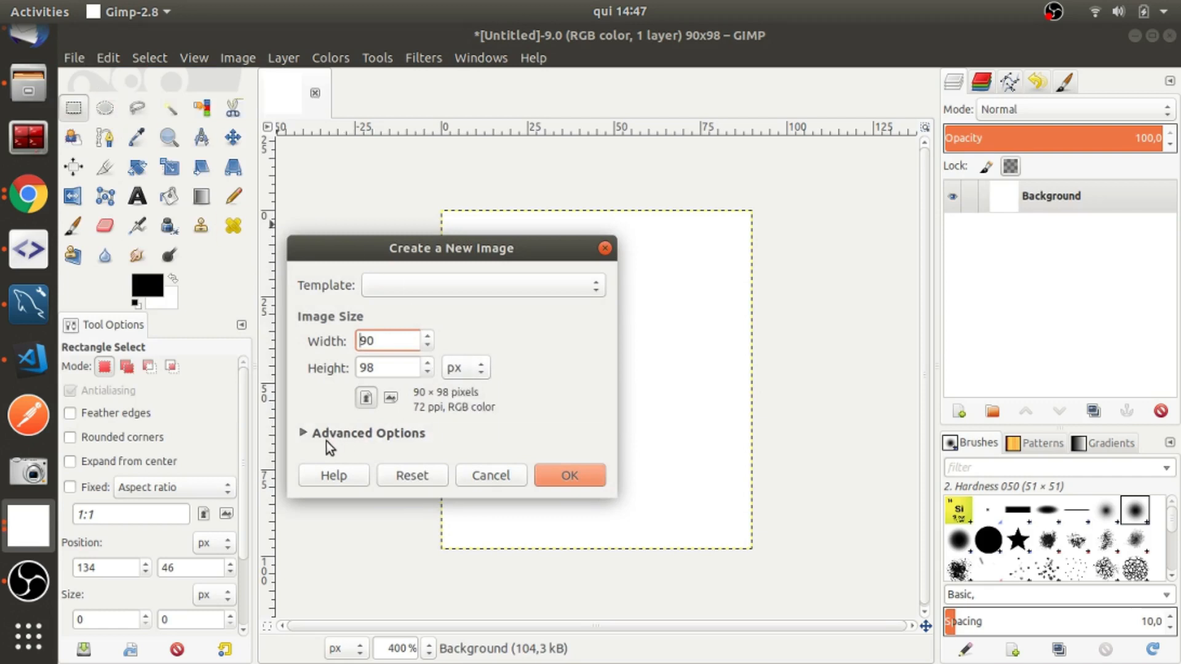
click(386, 283)
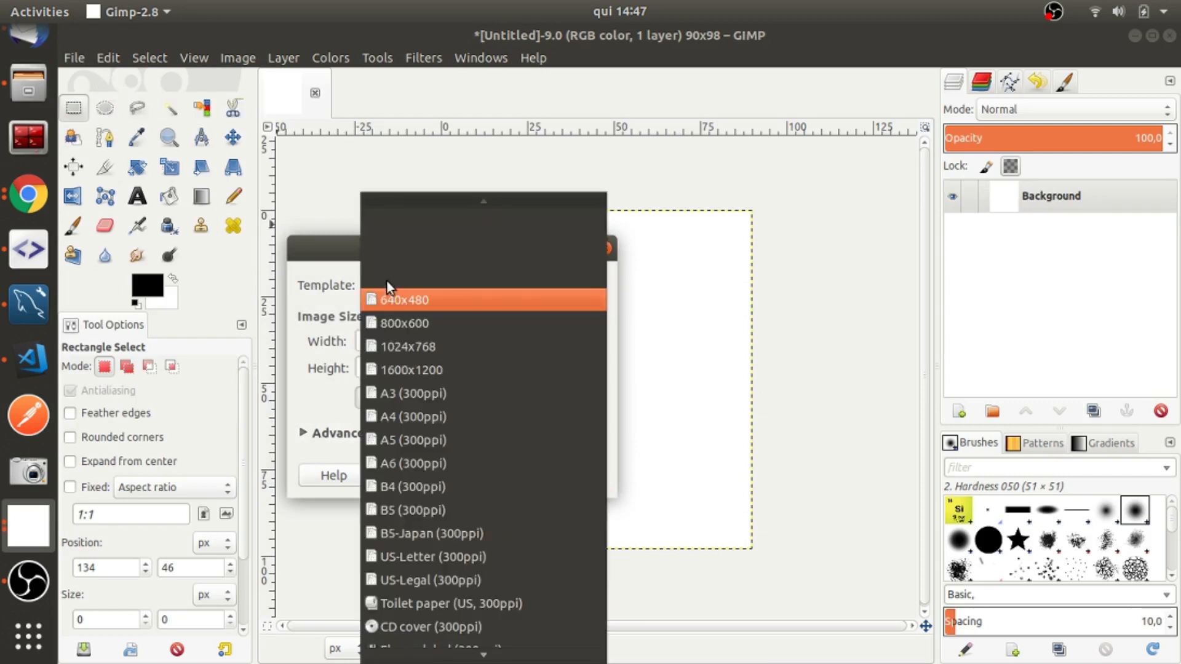
scroll(515, 478, down, 2)
scroll(514, 478, down, 1)
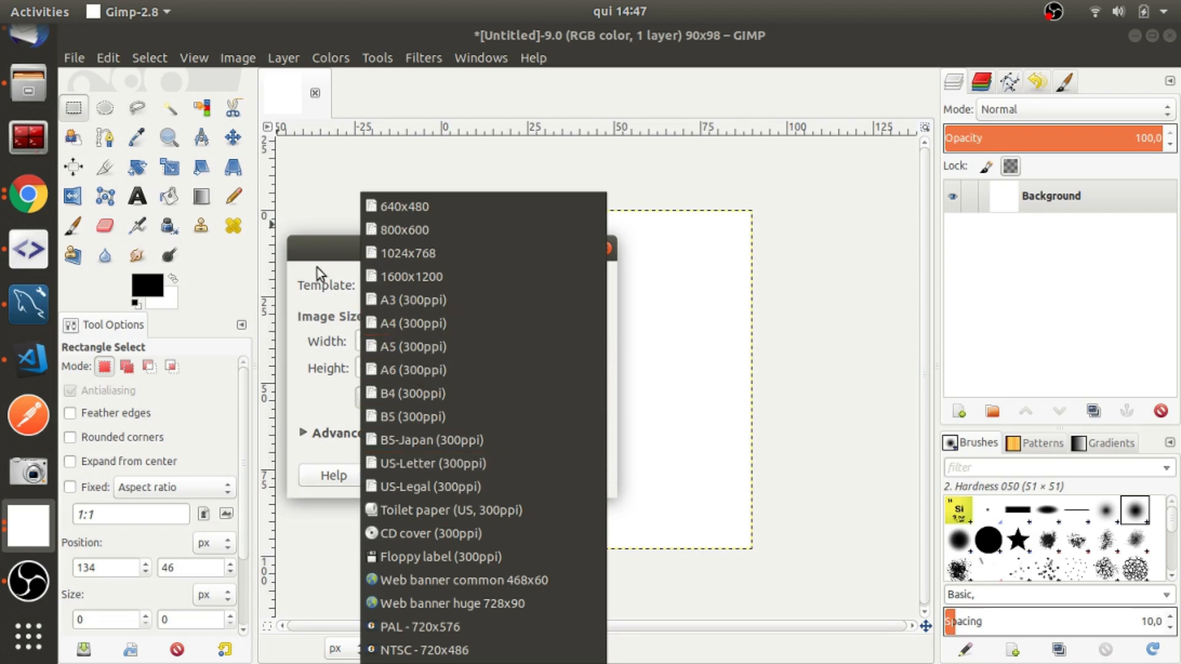
click(326, 250)
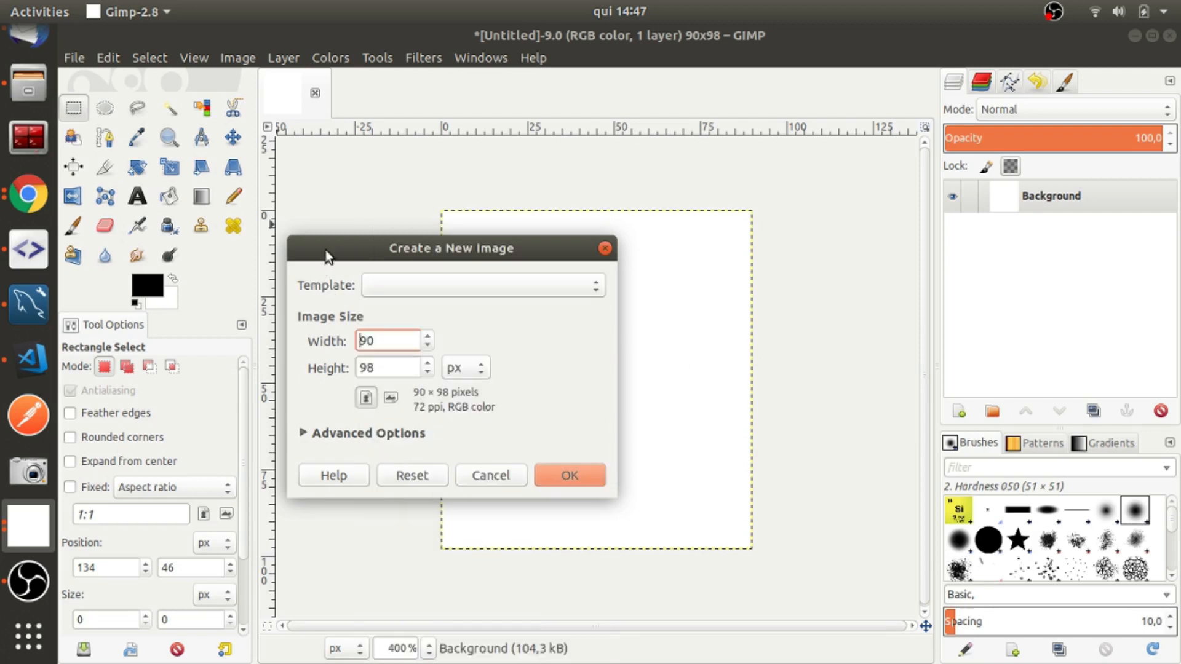
Step: Create a new 90 × 98 px image filled with transparency and close the older white image, discarding its changes
click(303, 434)
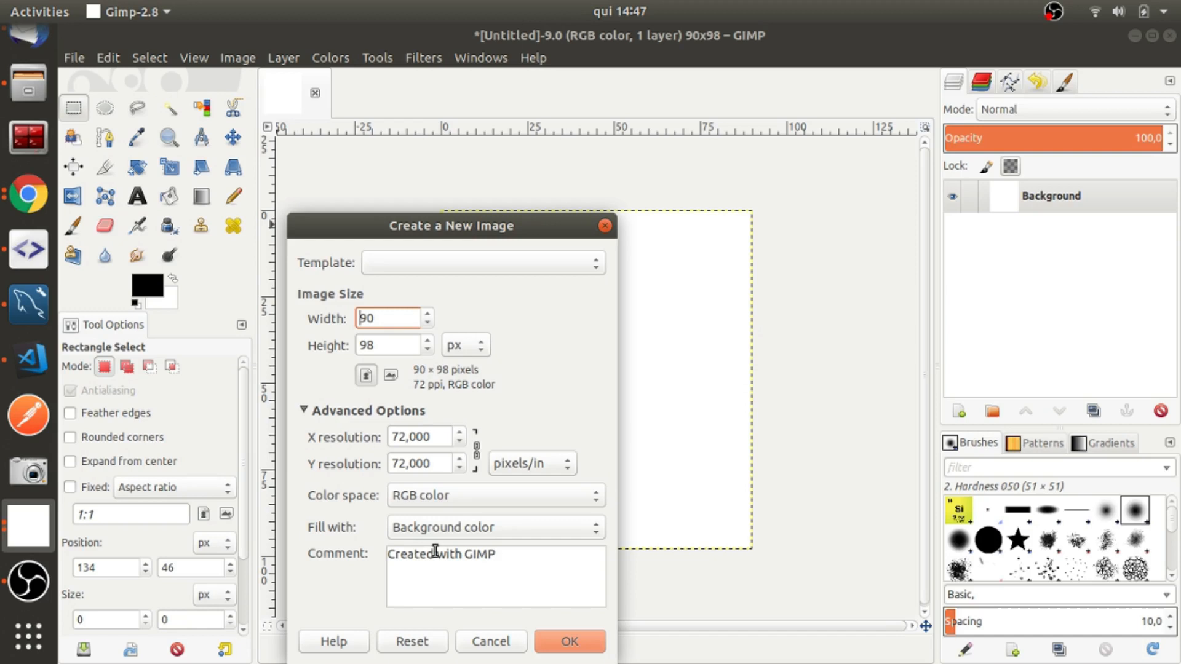
click(603, 534)
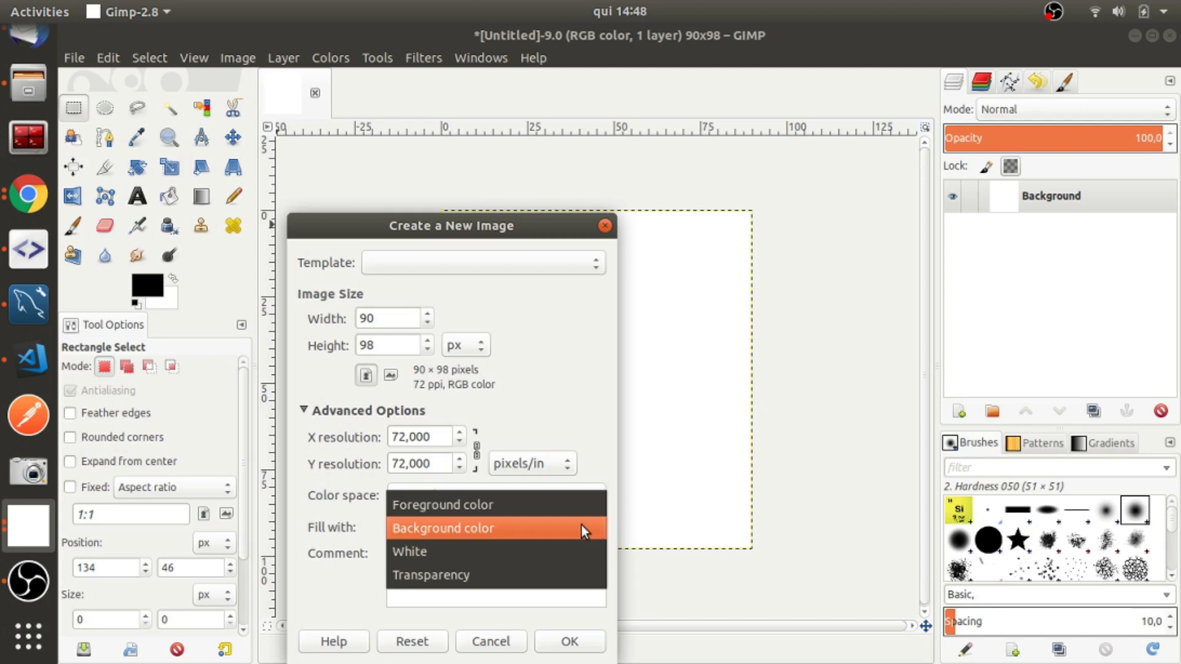
click(500, 581)
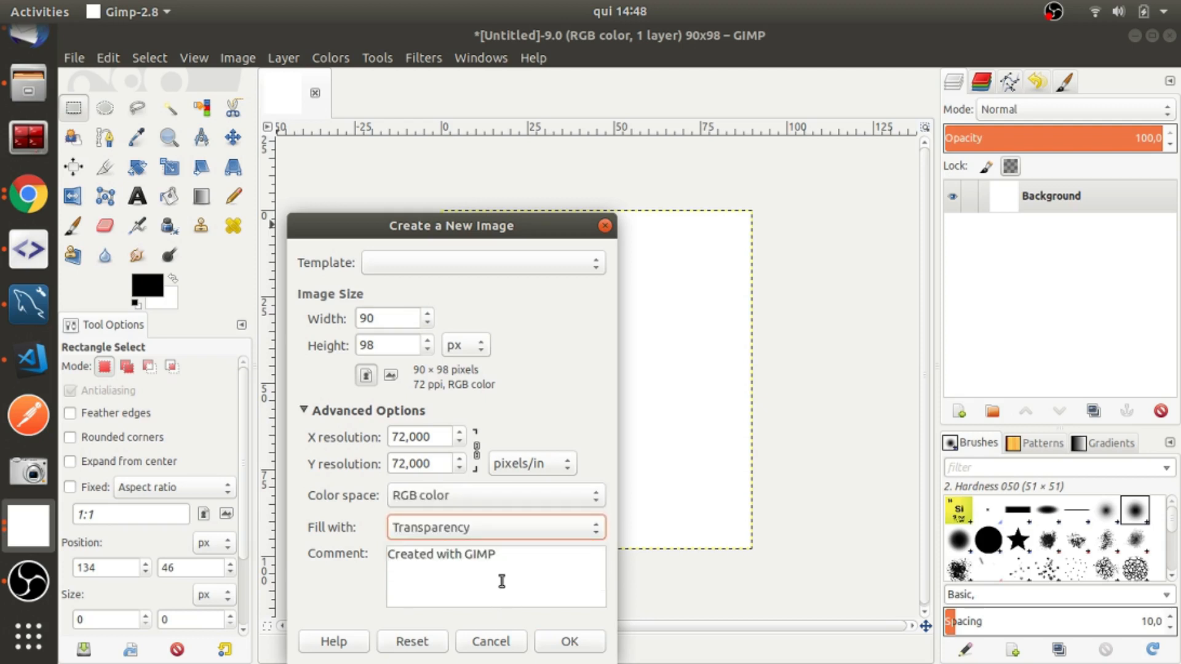
click(569, 641)
click(314, 94)
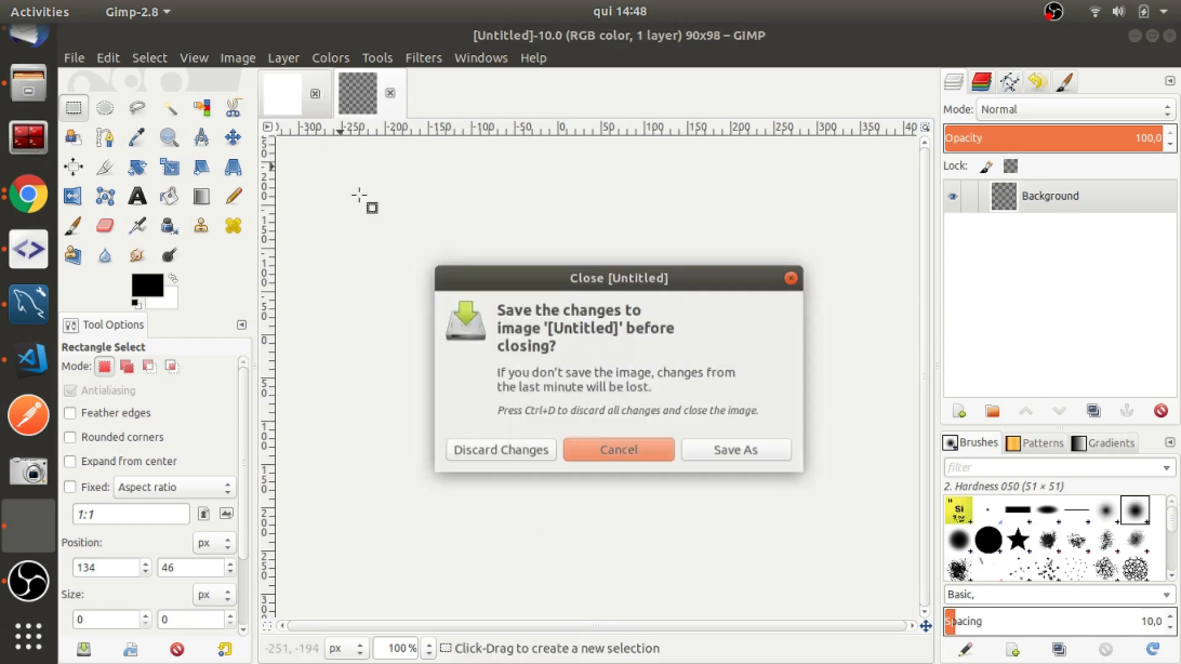
click(511, 460)
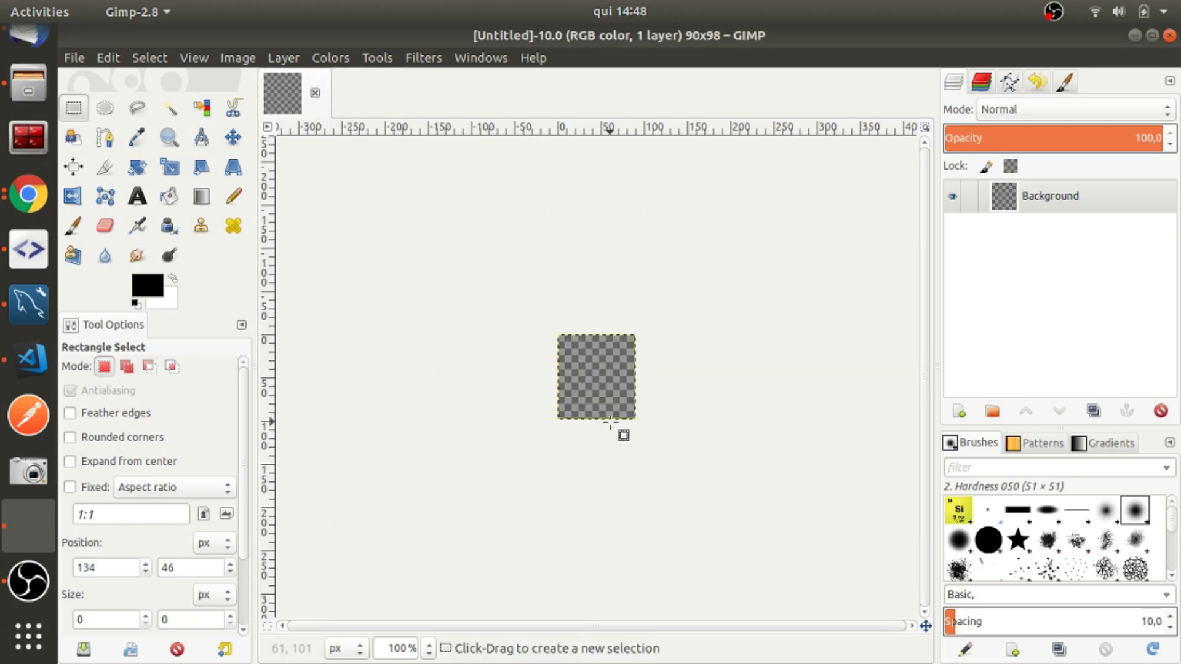
Step: Open the Gfig render filter on the transparent image and choose its rectangle tool
scroll(647, 410, up, 4)
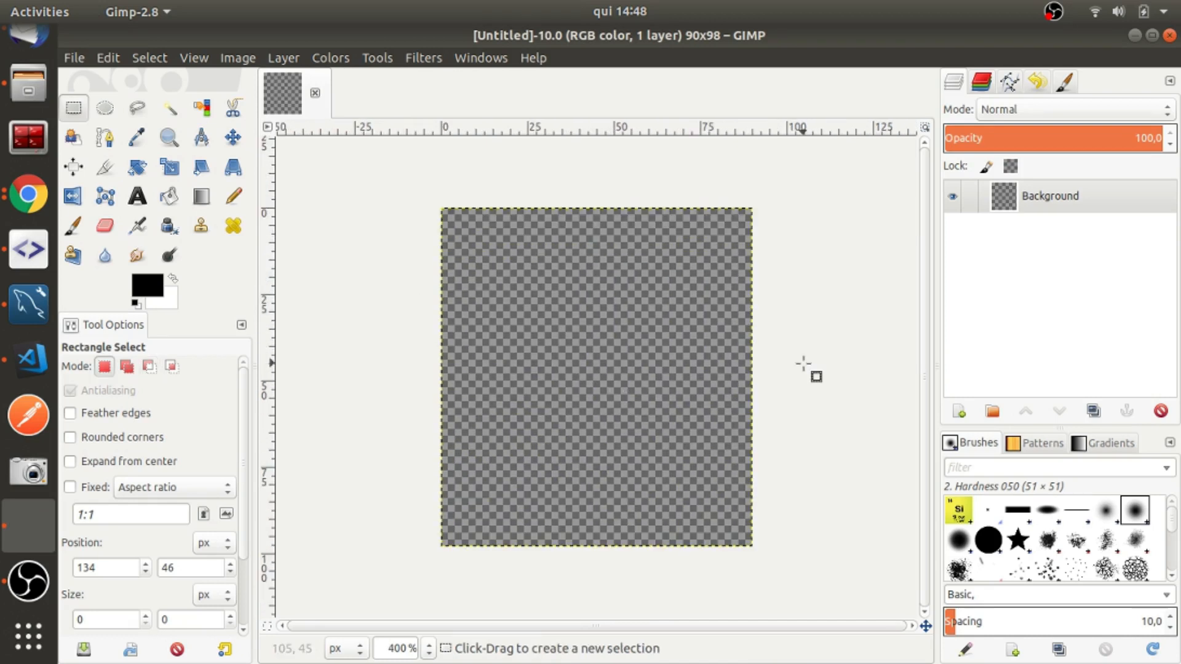
scroll(585, 373, up, 1)
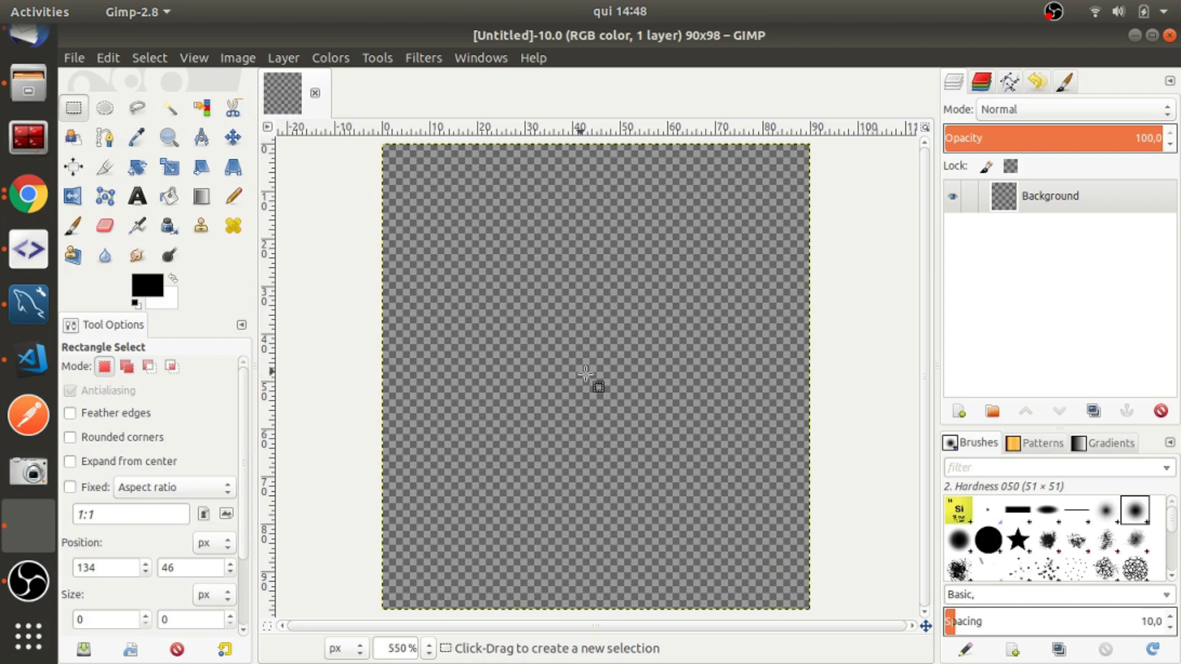
click(385, 58)
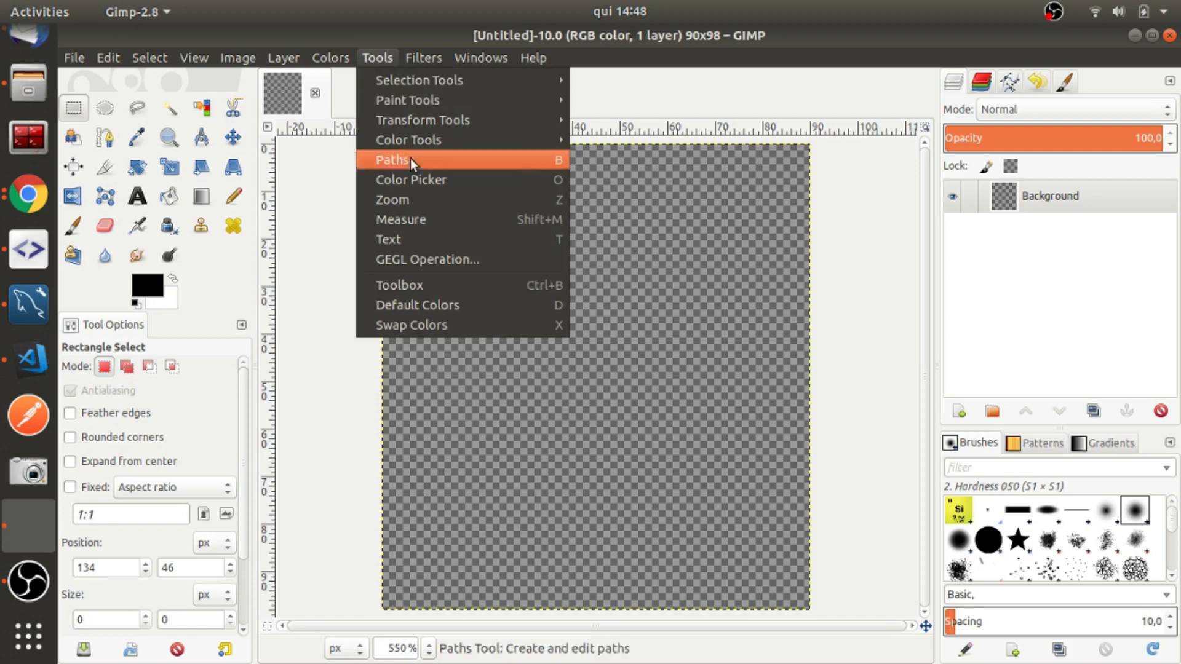
mouse_move(416, 59)
mouse_move(488, 385)
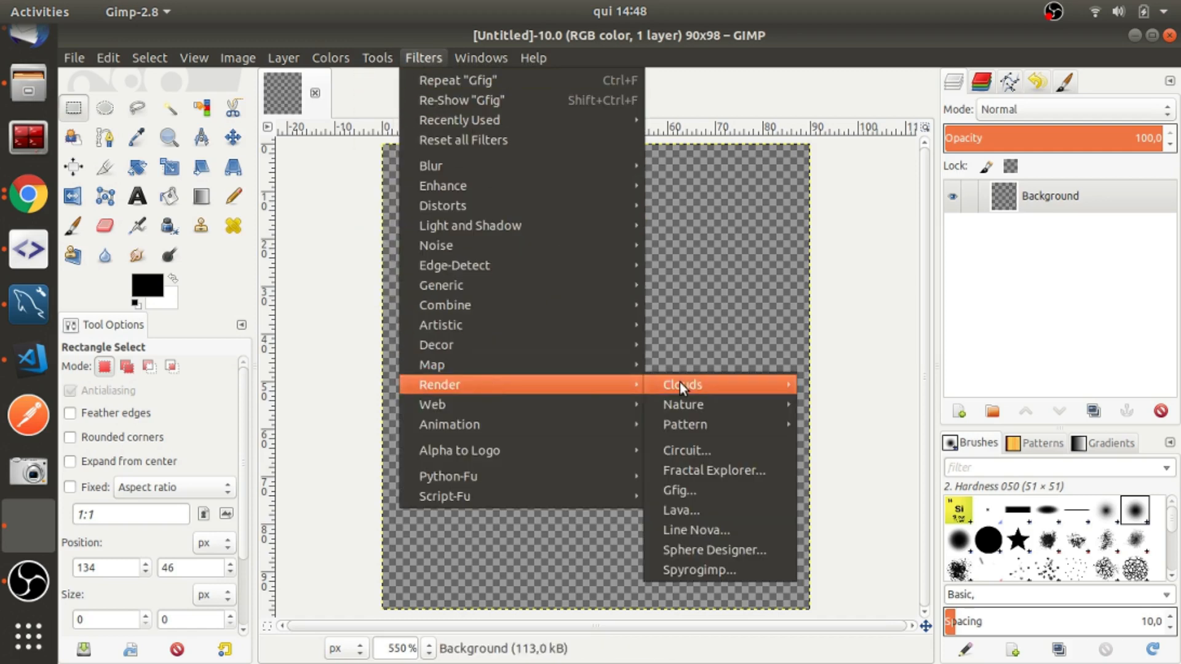
click(692, 489)
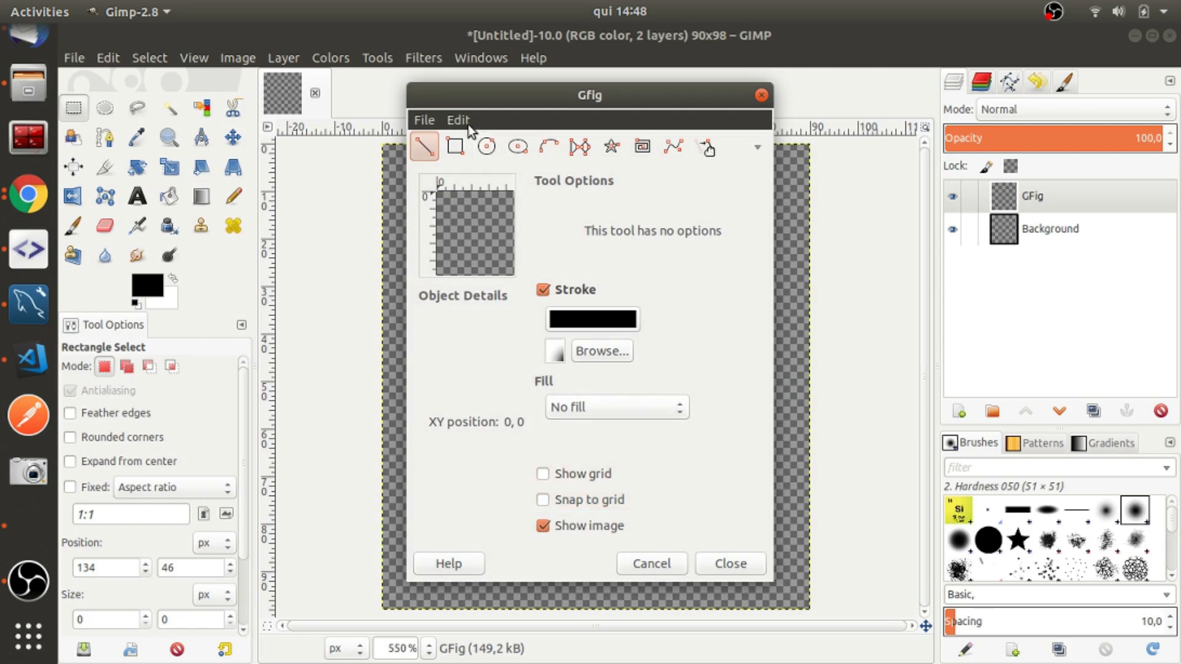
click(461, 153)
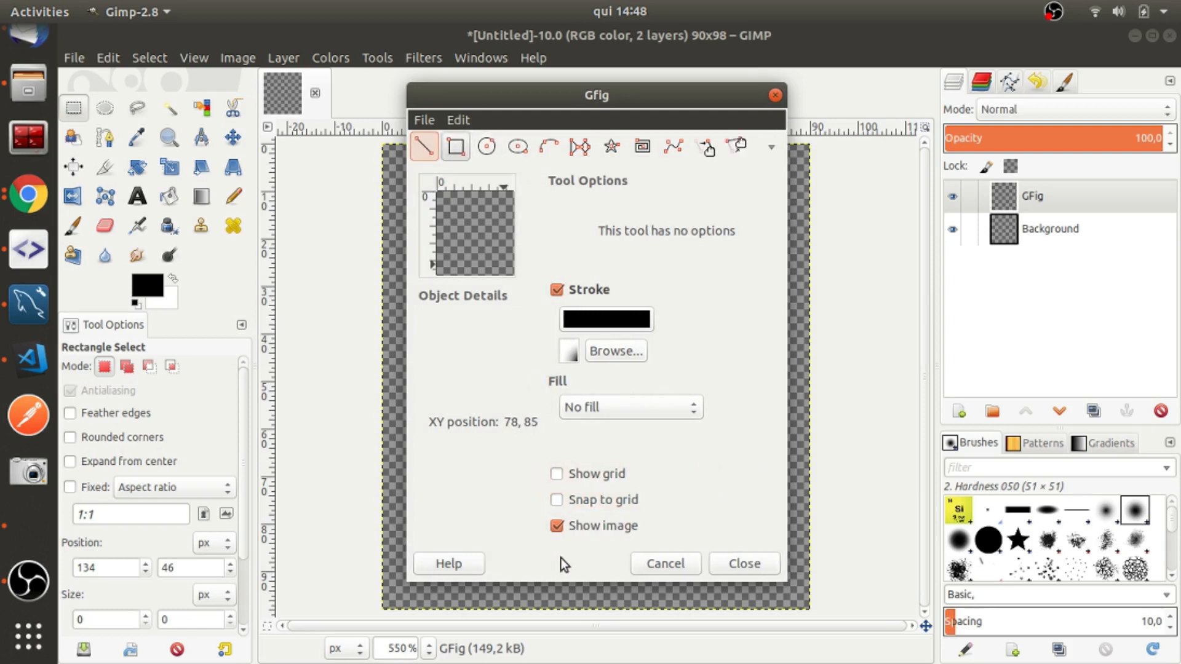
Step: Set the Gfig stroke brush to 1. Pixel
click(595, 342)
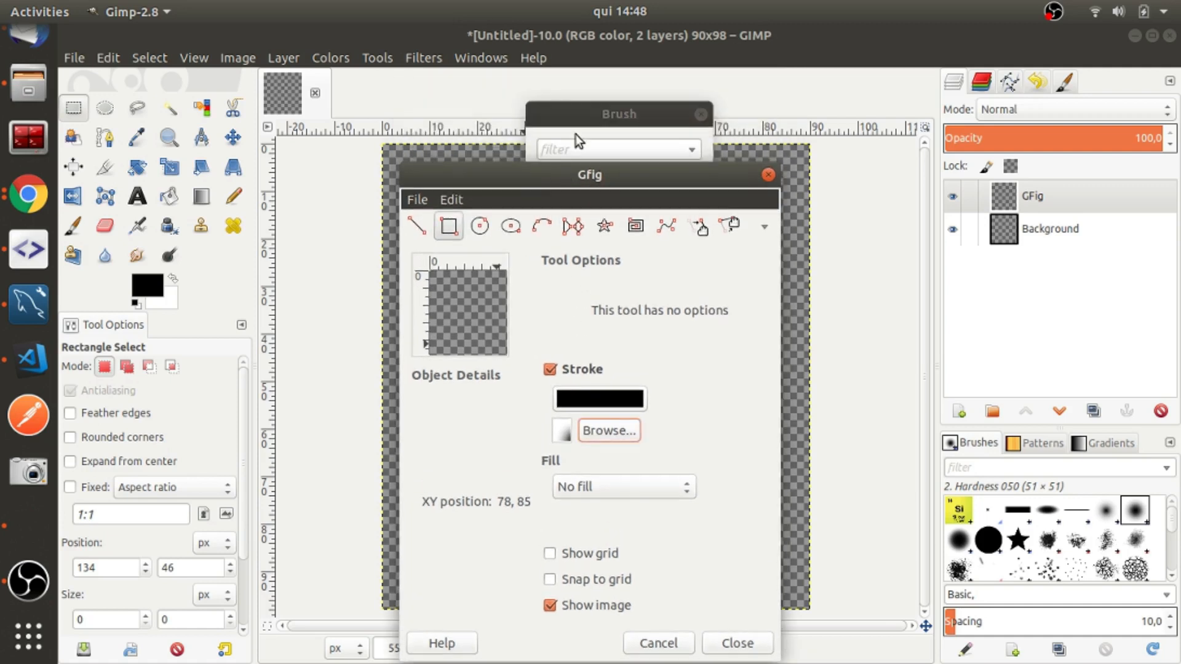
double_click(581, 194)
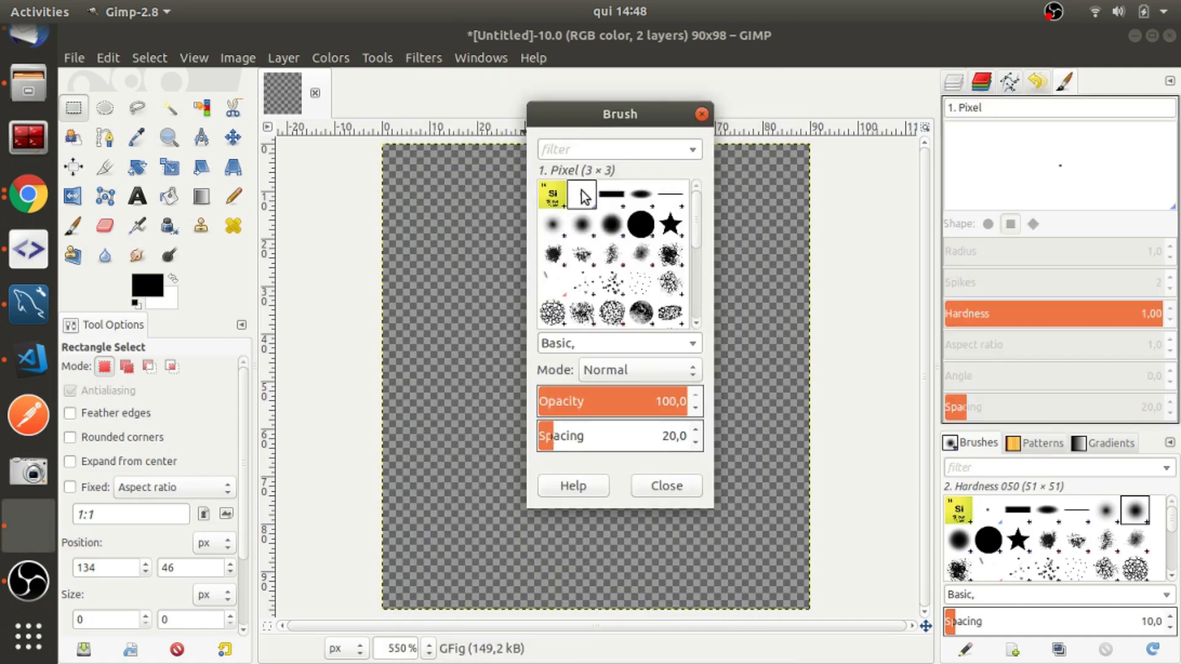
click(669, 485)
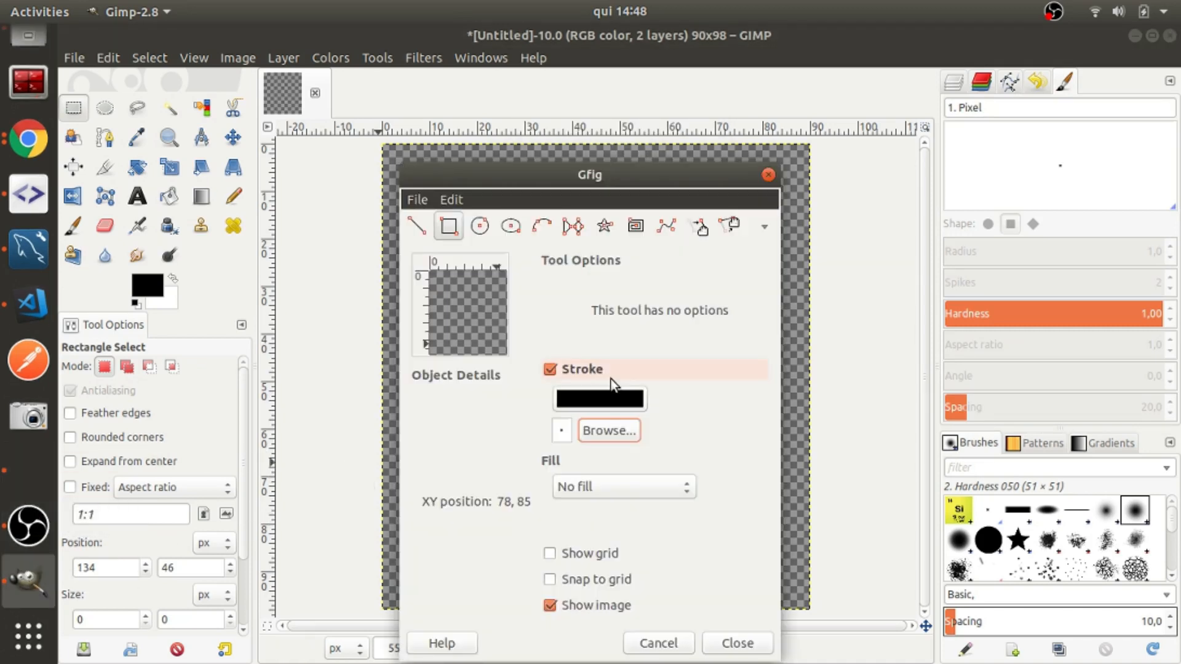
Step: Turn on the Gfig grid and set the shape fill to Color fill
drag(588, 175, 582, 87)
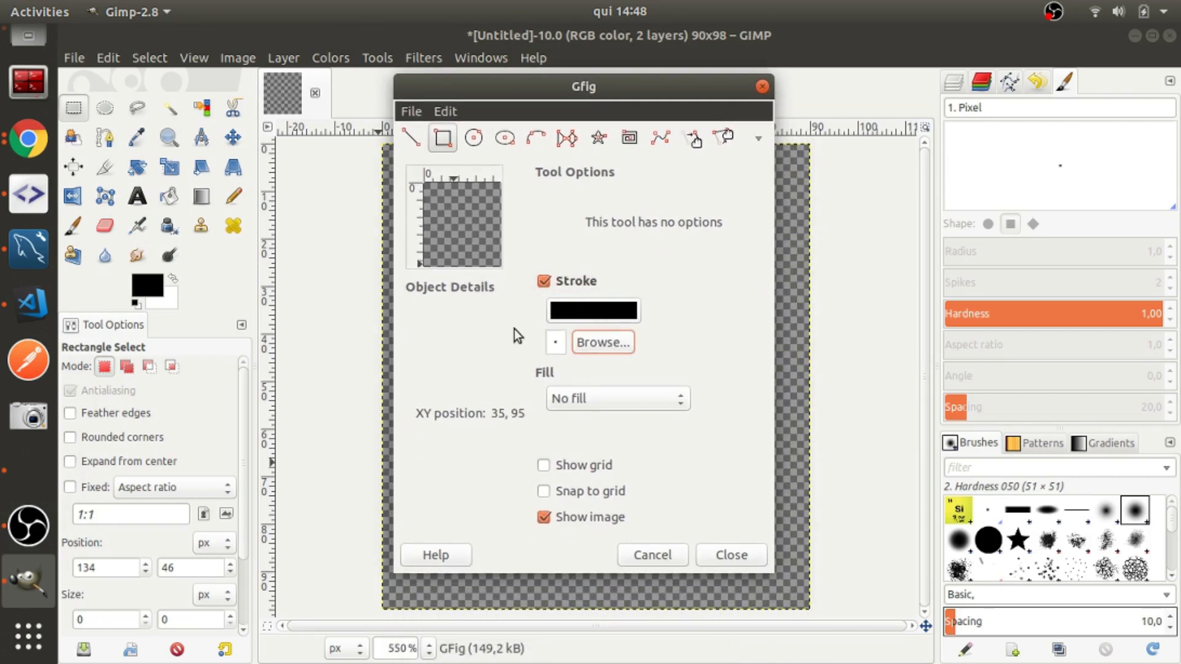
click(546, 465)
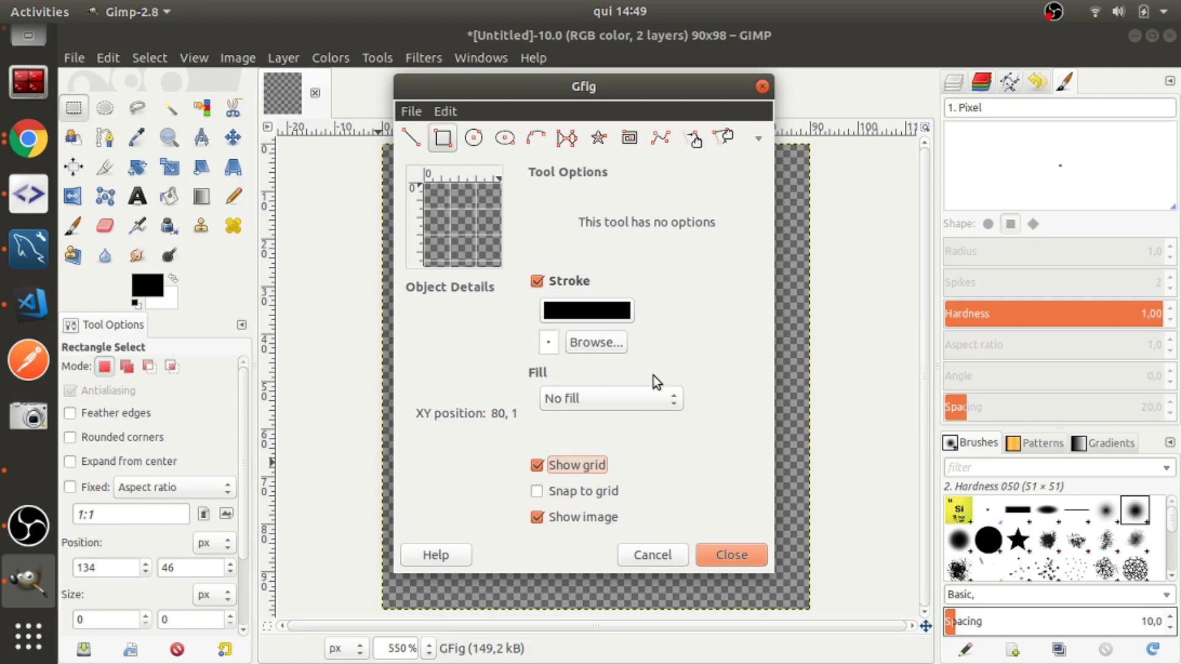
click(655, 399)
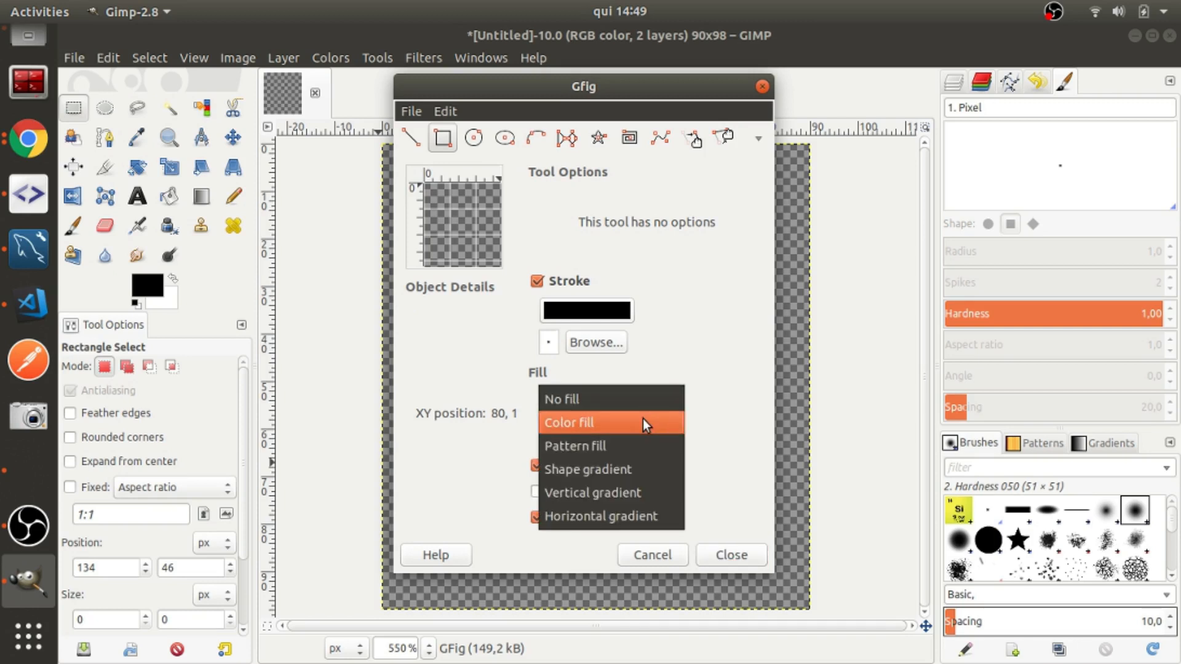
click(643, 423)
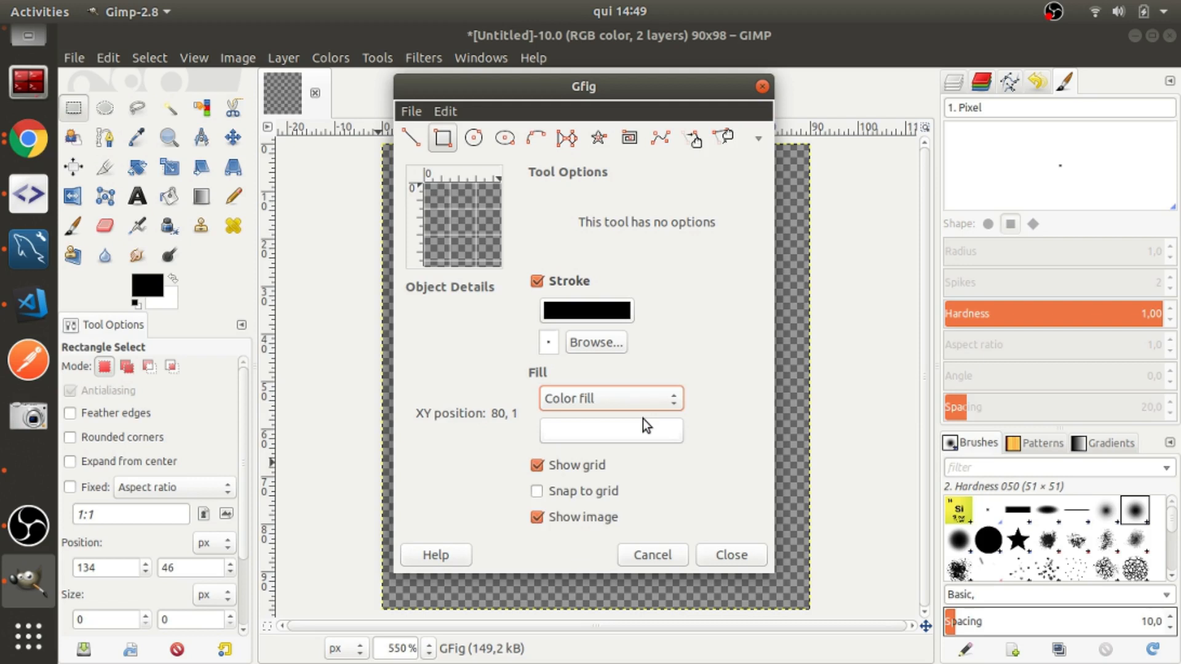
Step: Set the Gfig stroke colour to white
click(595, 311)
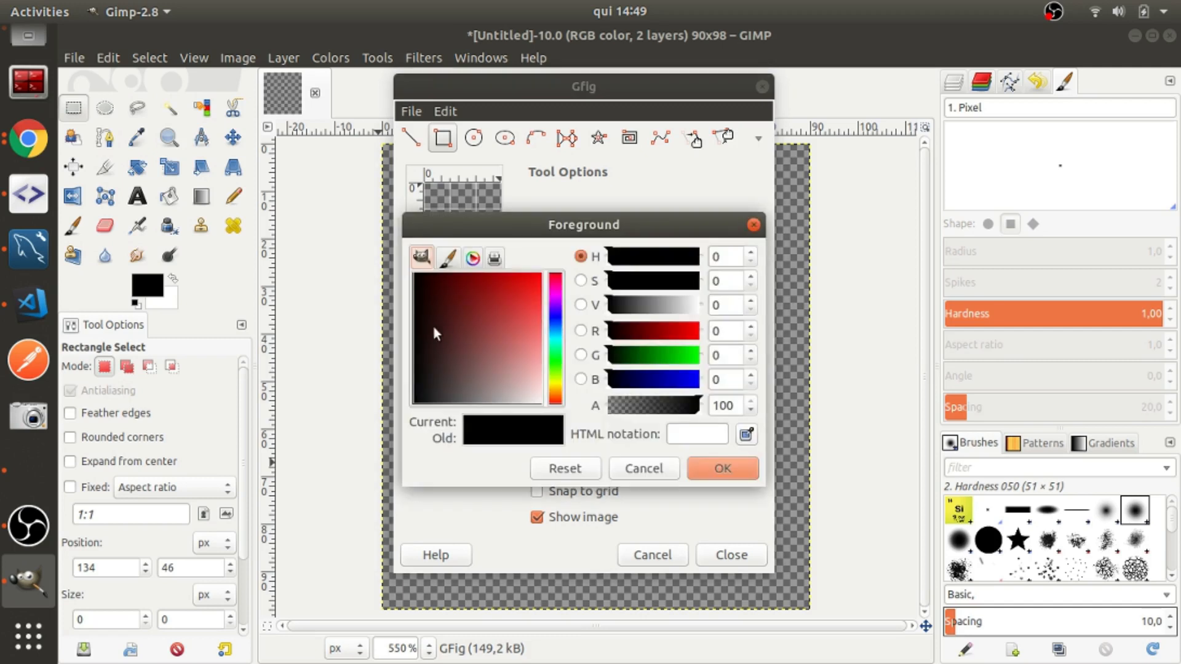
drag(432, 323, 620, 445)
click(708, 469)
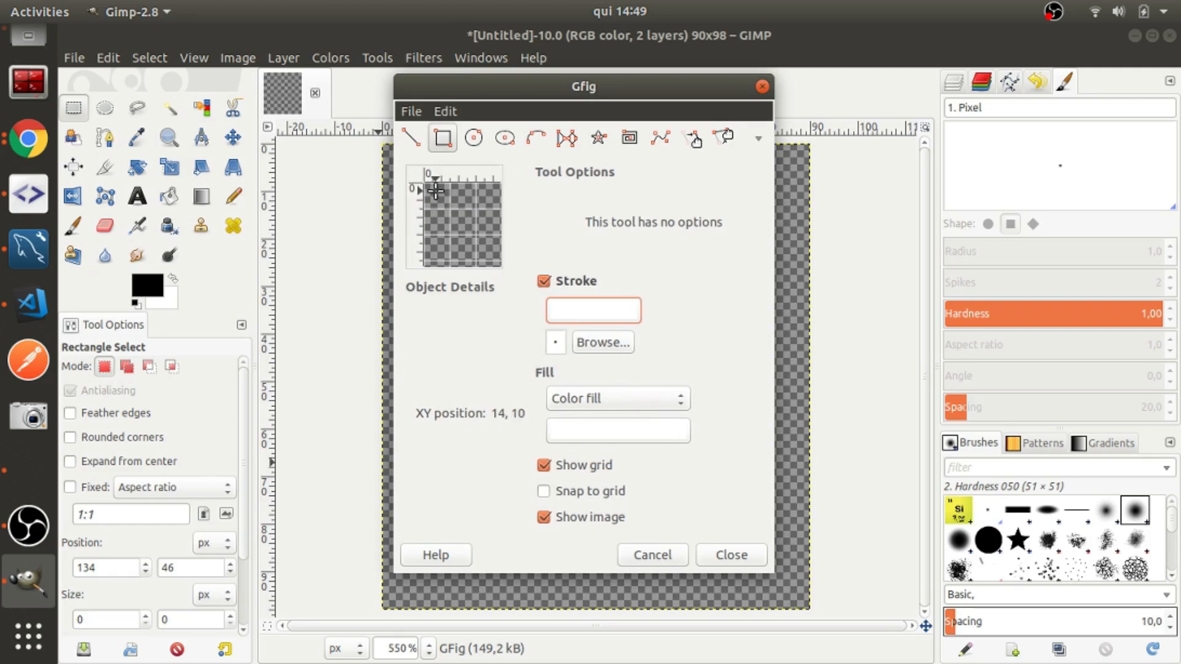
Step: Draw a tall narrow bar at the image's left edge with four short horizontal bars, plus a large rectangle beside them, and finish Gfig
drag(427, 186, 430, 261)
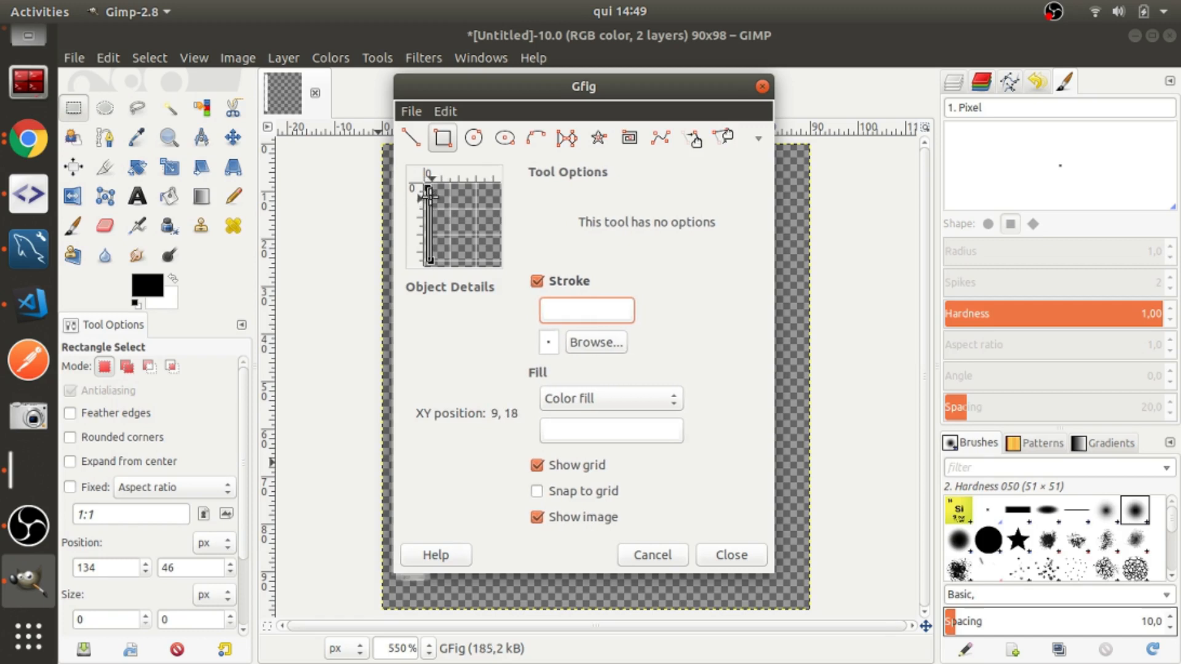
drag(430, 196, 446, 248)
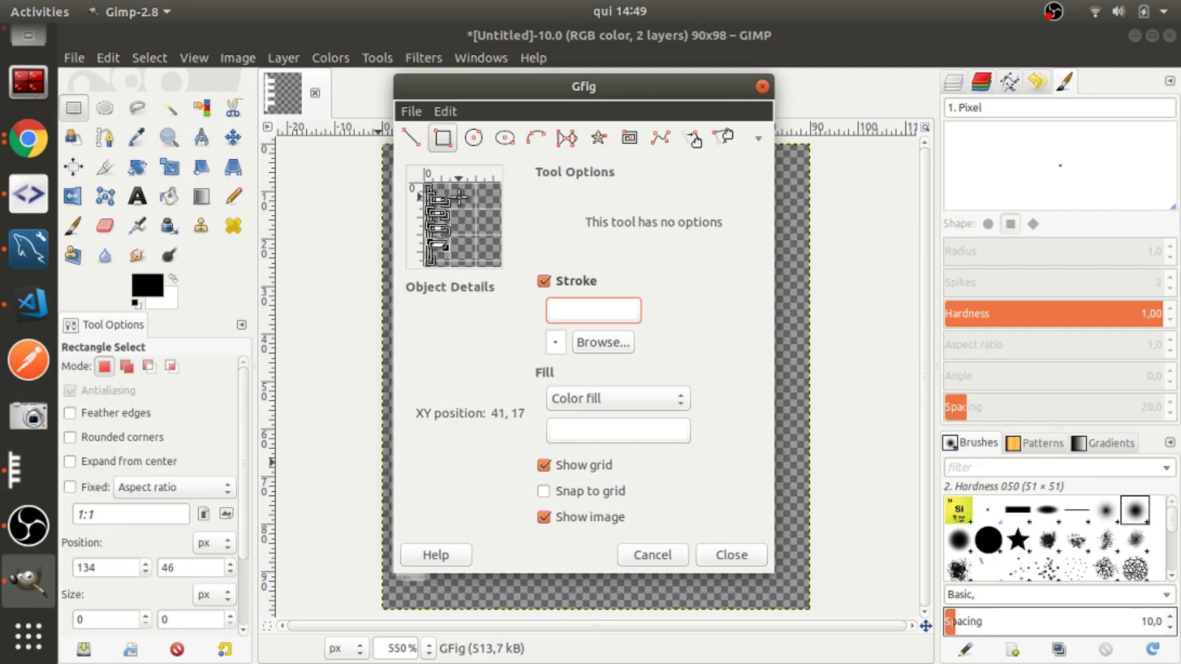
drag(453, 192, 497, 261)
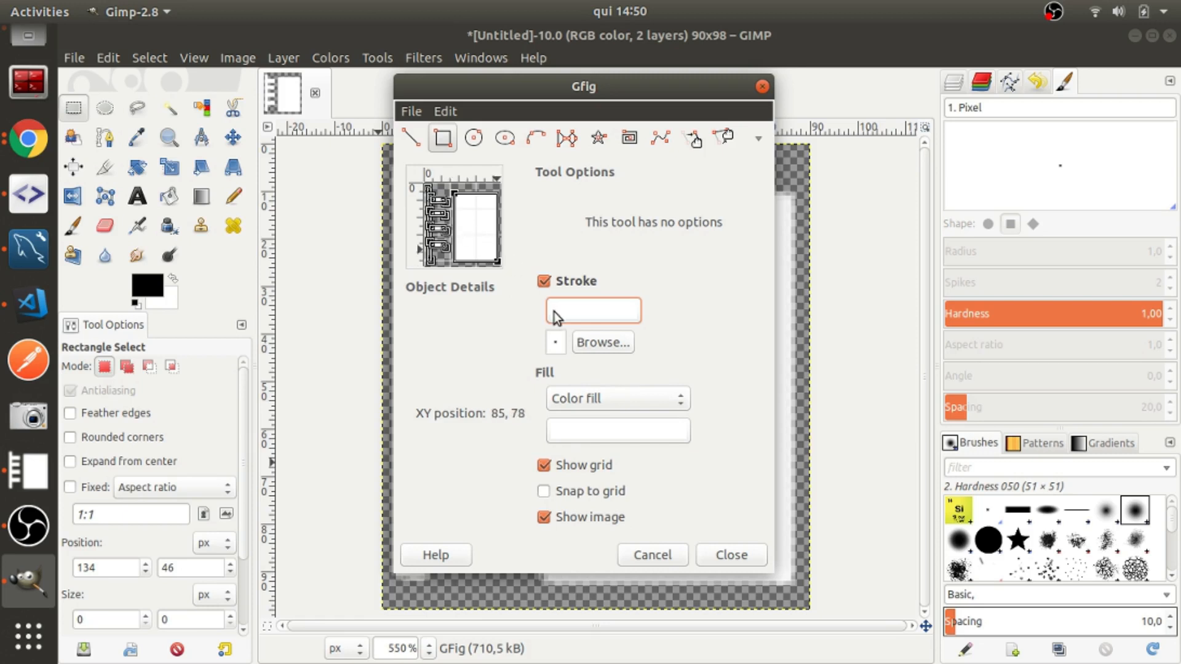
click(731, 555)
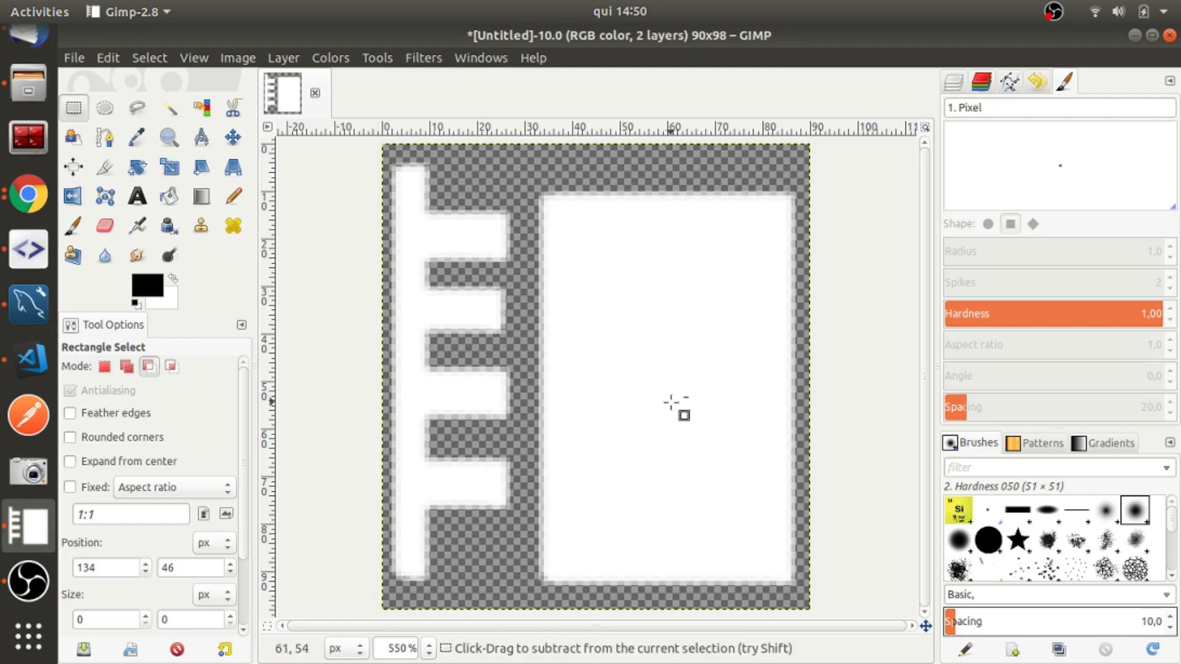
Step: Add a new 90 × 98 px layer named Layer with transparency fill above the GFig layer
ctrl+scroll(674, 402, down, 2)
ctrl+scroll(674, 402, down, 2)
ctrl+scroll(671, 403, down, 2)
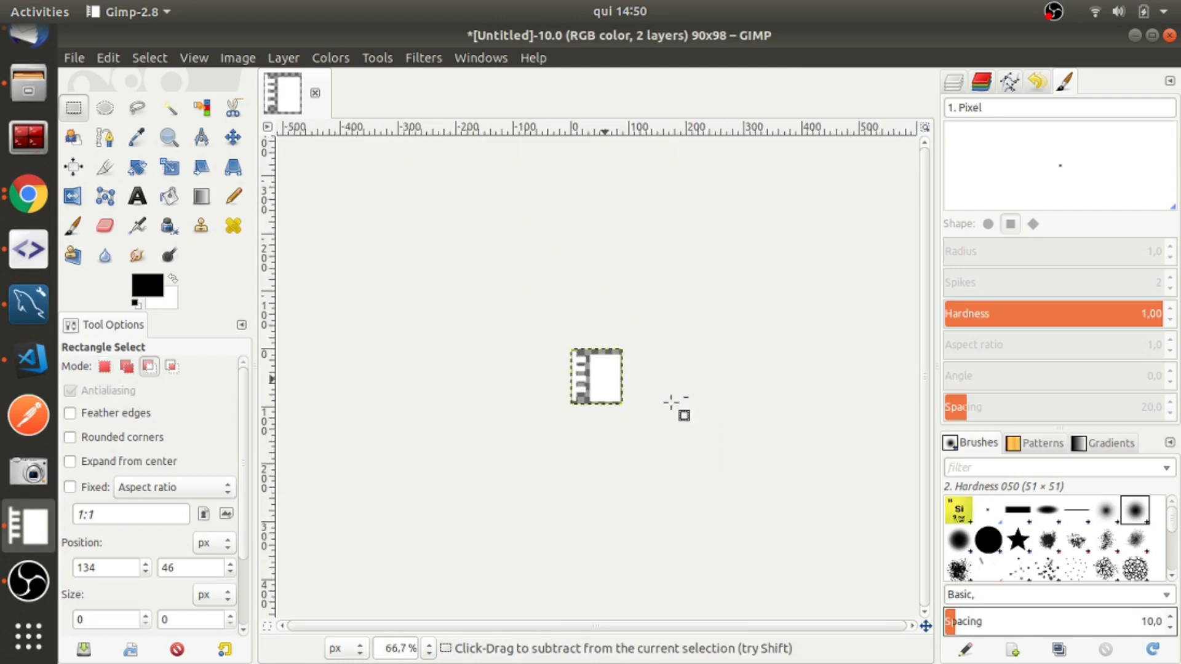
ctrl+scroll(671, 403, up, 3)
ctrl+scroll(672, 403, up, 1)
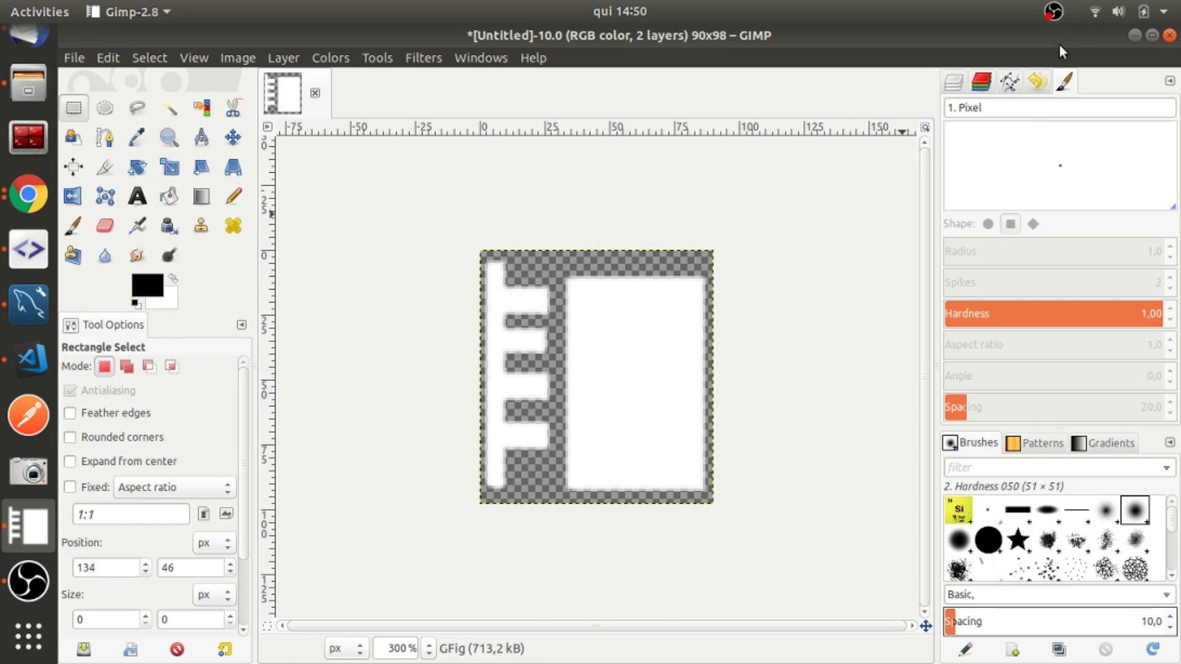
click(953, 80)
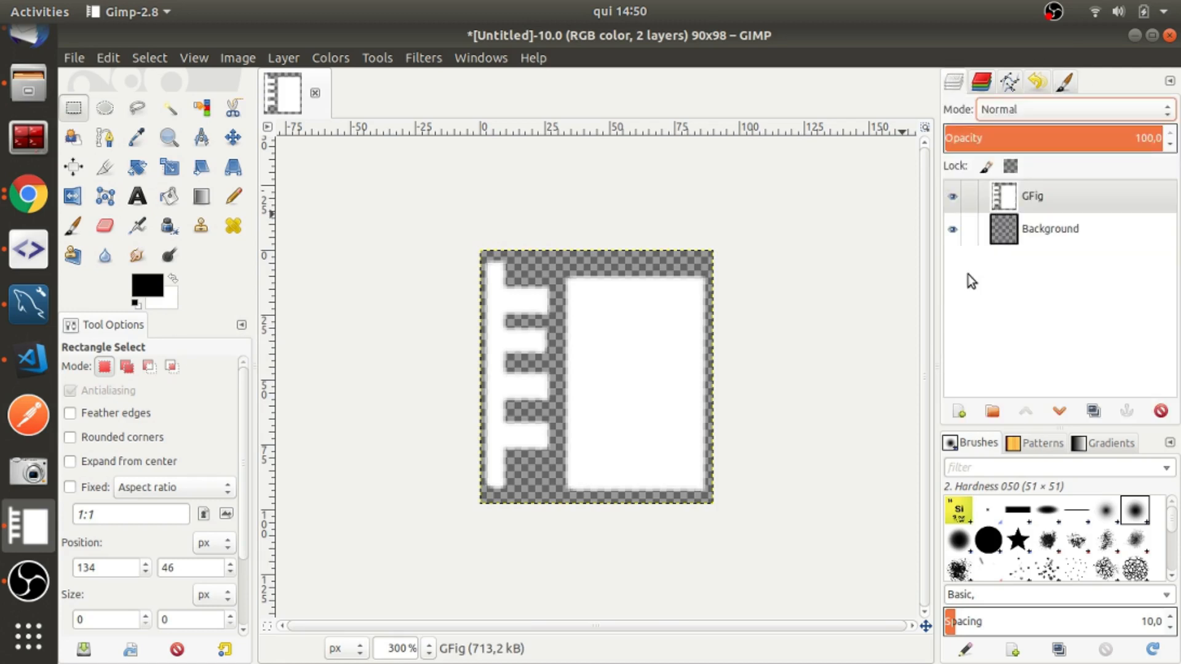
click(959, 411)
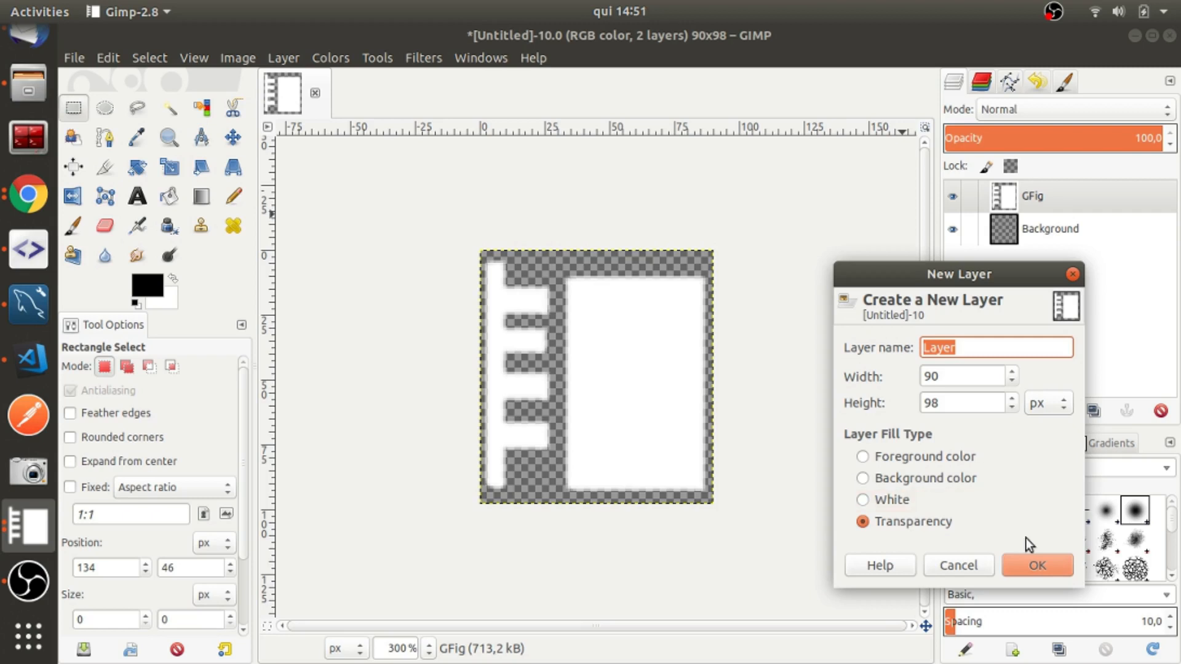
click(1023, 570)
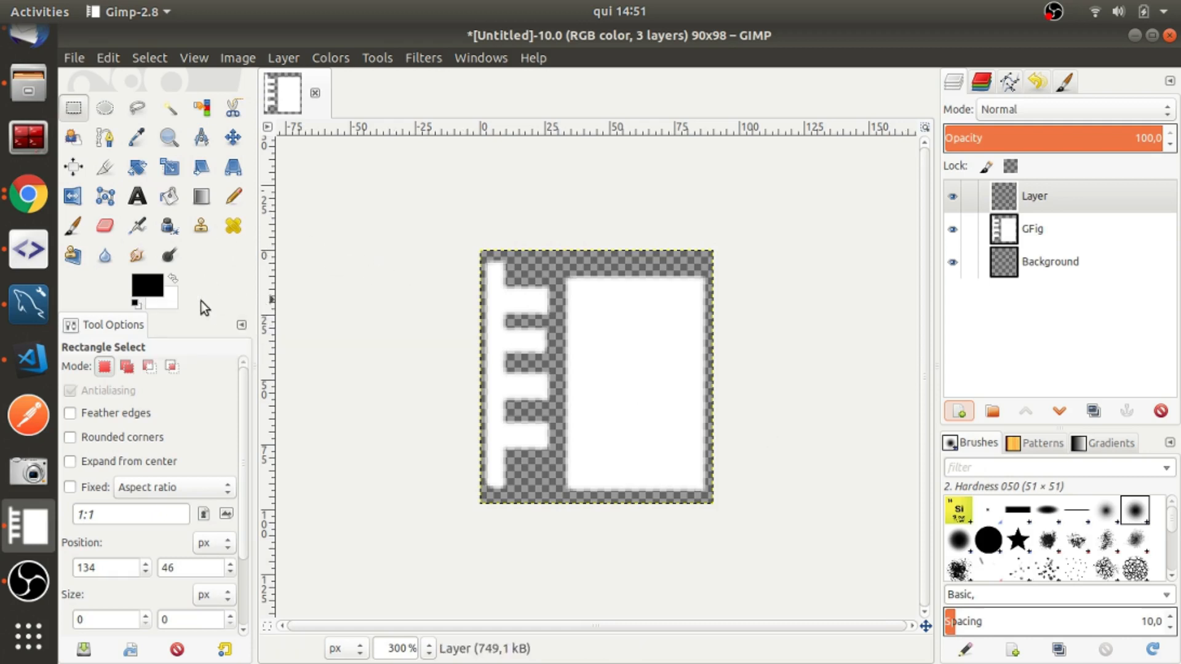
Step: Set the foreground colour to white (ffffff)
click(150, 284)
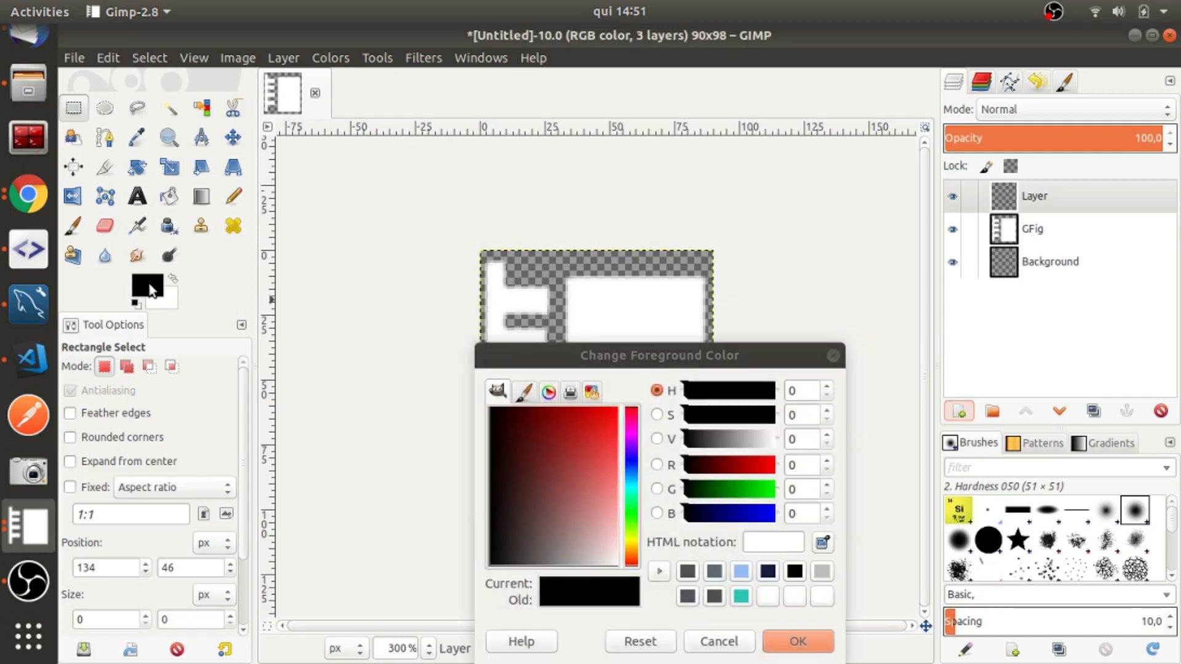
drag(546, 497, 711, 616)
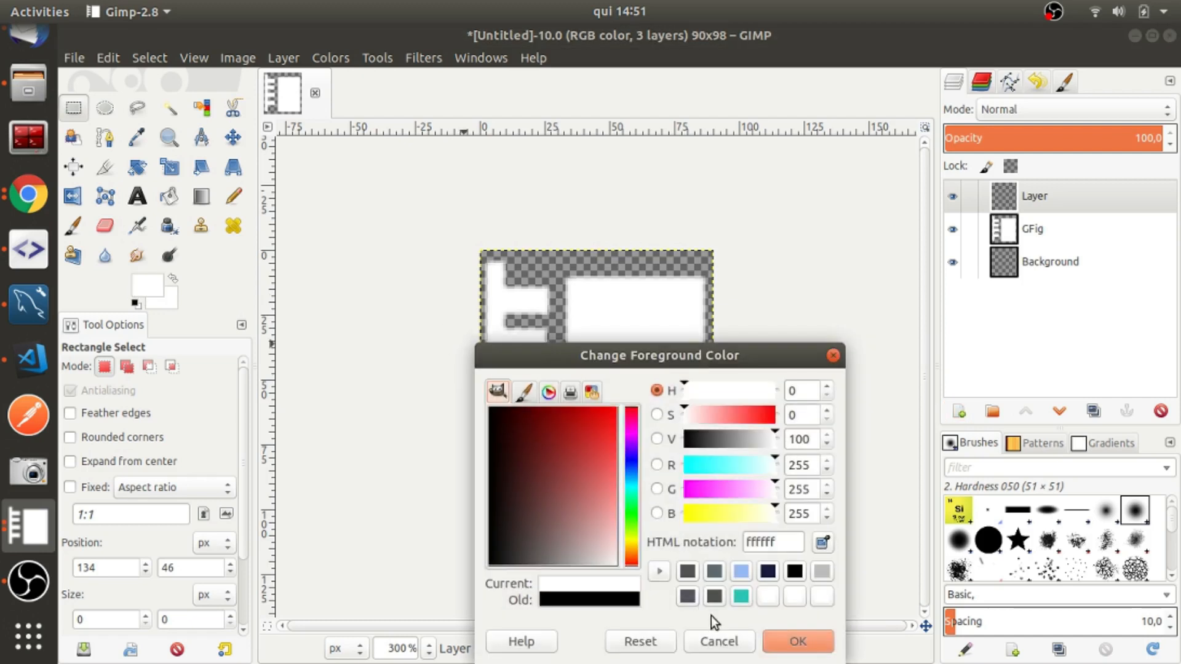
click(793, 641)
Step: Select the whole image area with Rectangle Select and fill Layer with the linear FG to BG gradient in white
drag(475, 246, 716, 516)
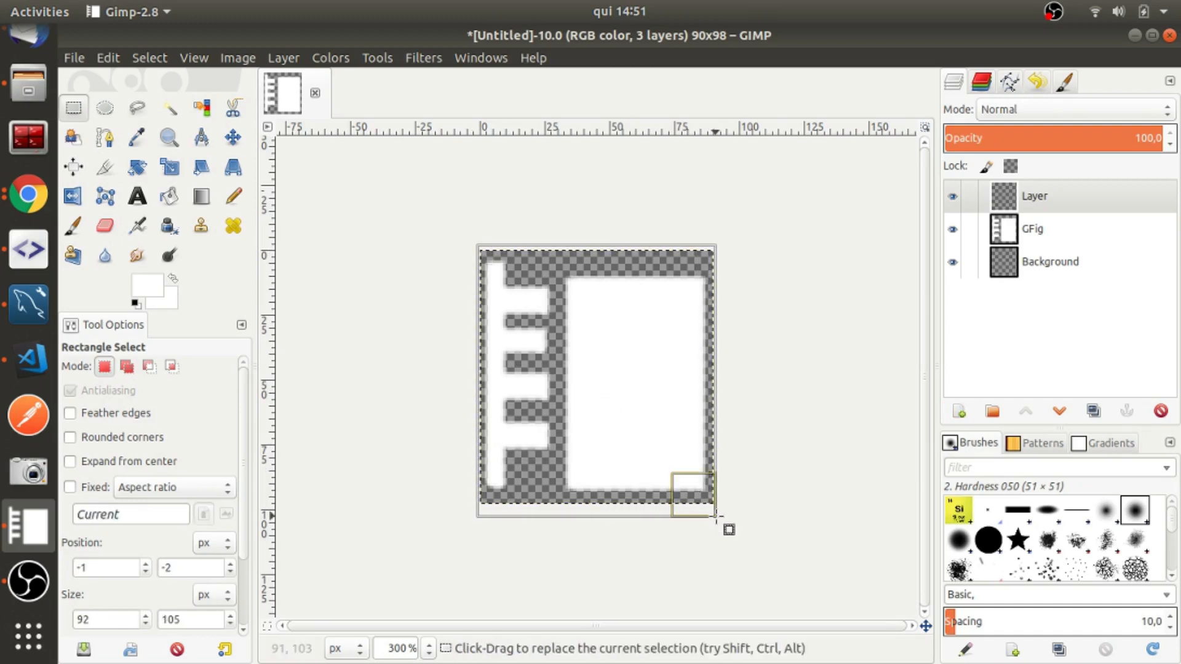
click(201, 197)
drag(458, 240, 721, 518)
Step: Make GFig the active layer and set the foreground colour to black for Bucket Fill
click(1015, 232)
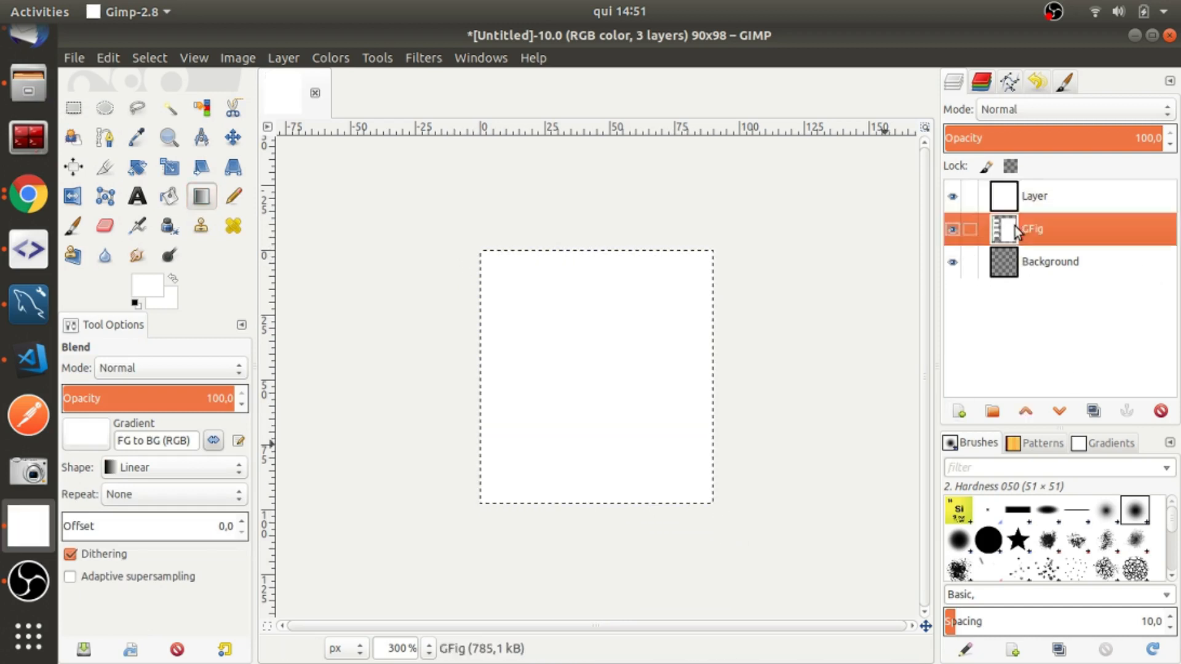
click(169, 196)
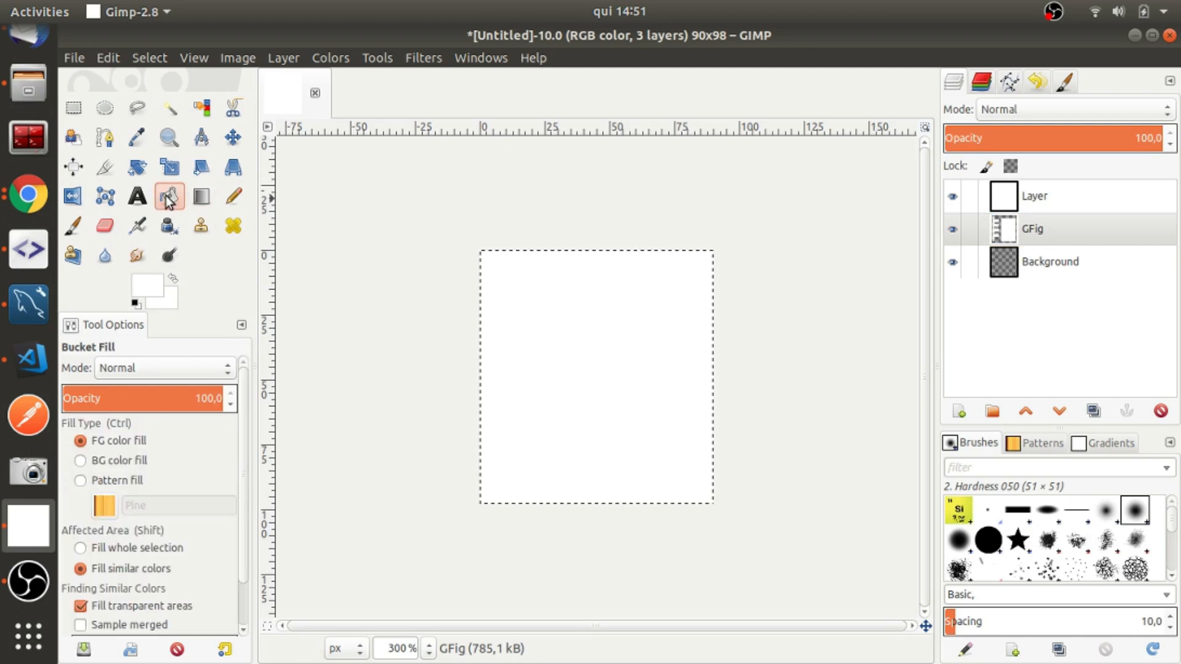
click(148, 289)
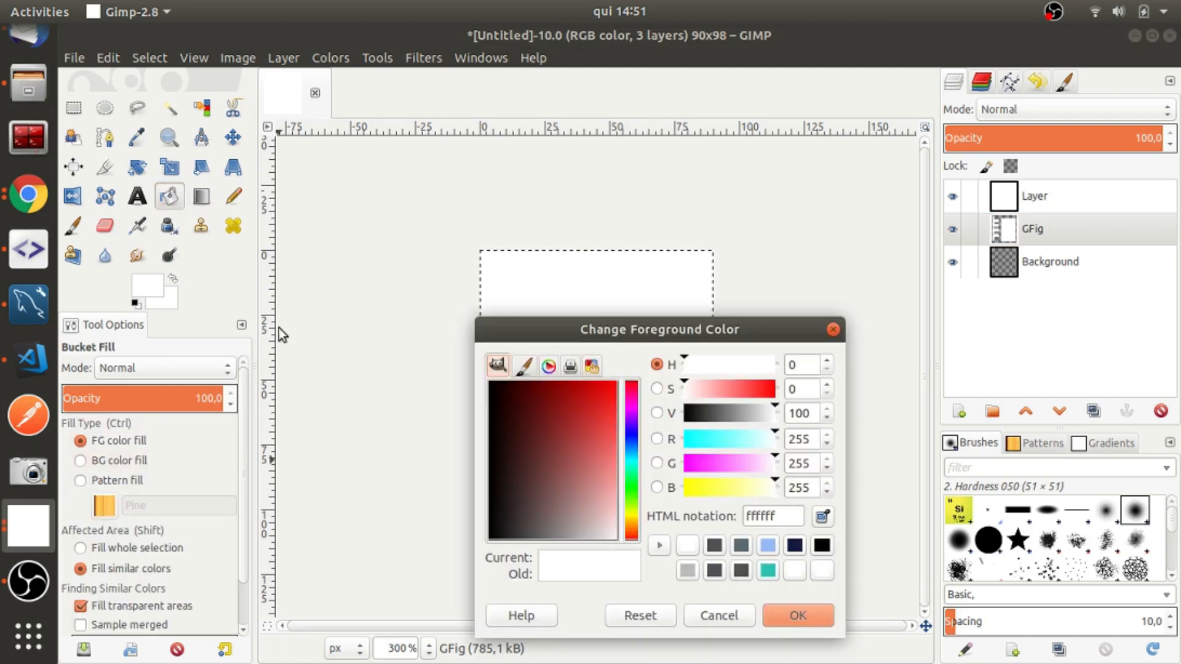
click(495, 403)
click(799, 616)
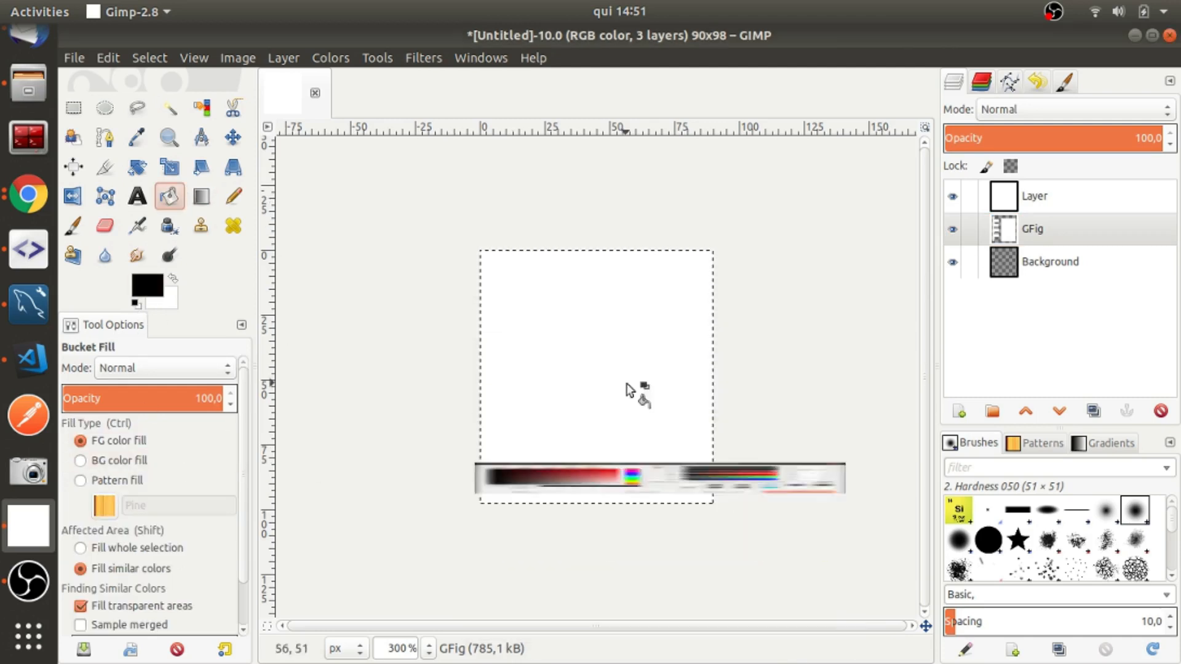
click(529, 357)
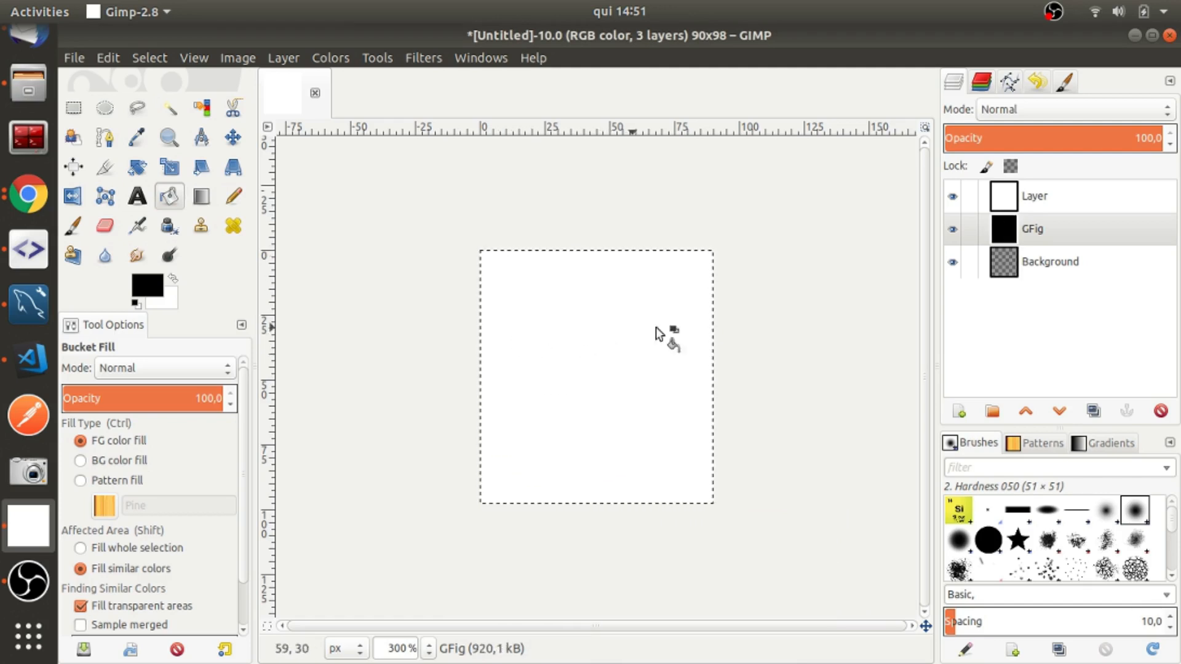
click(952, 197)
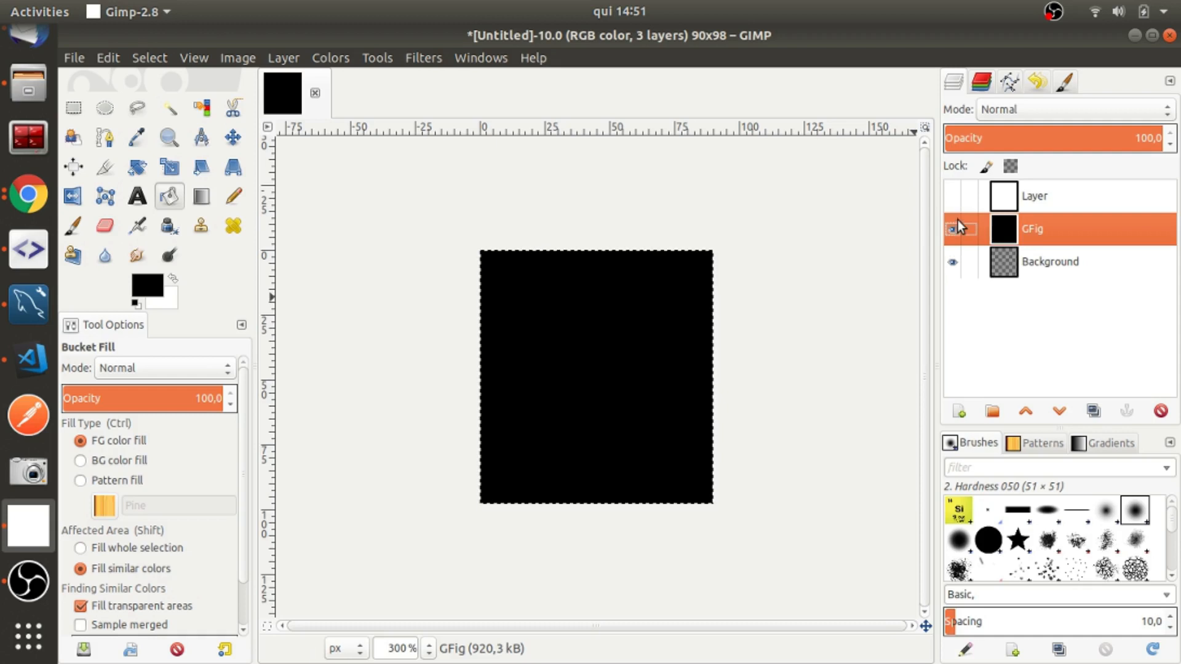
click(953, 197)
click(953, 197)
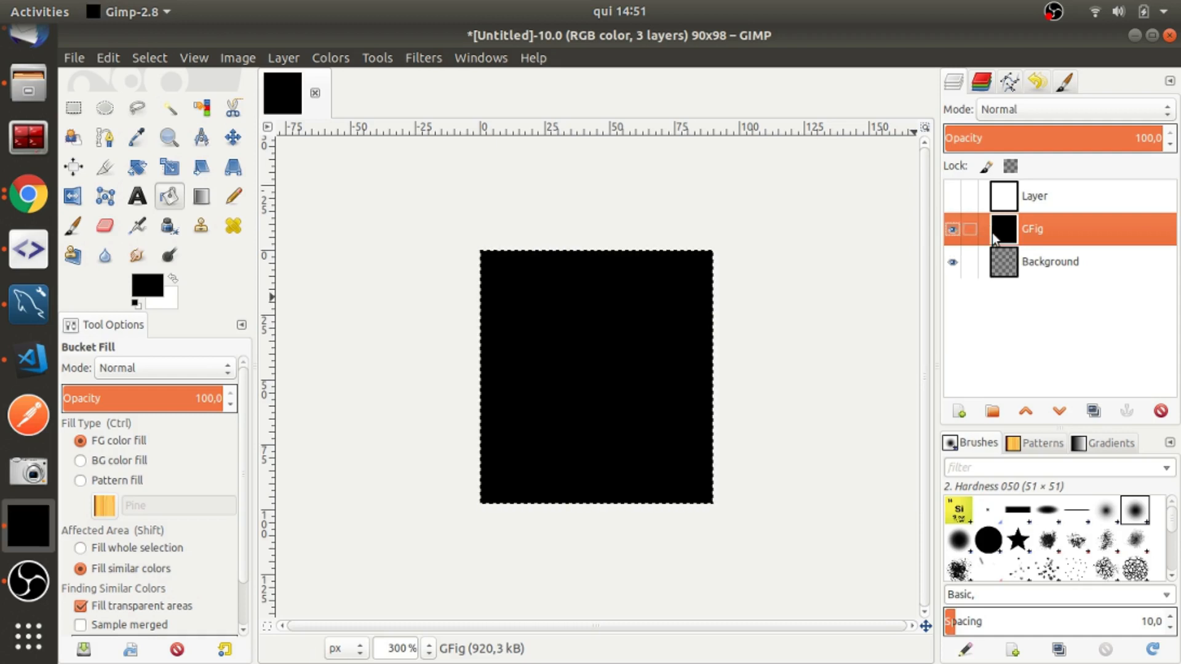
key(ctrl+z)
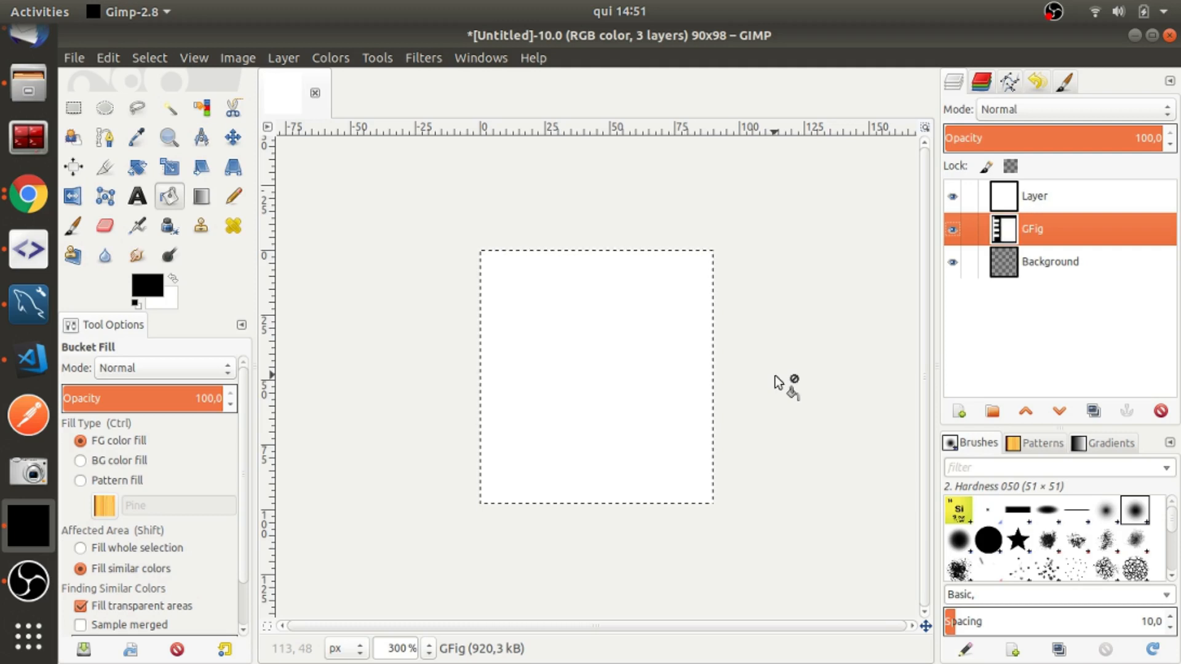
Step: Fill the GFig layer's large rectangle and connected bars with black, with Layer hidden meanwhile, and move Layer below GFig
click(951, 196)
click(639, 351)
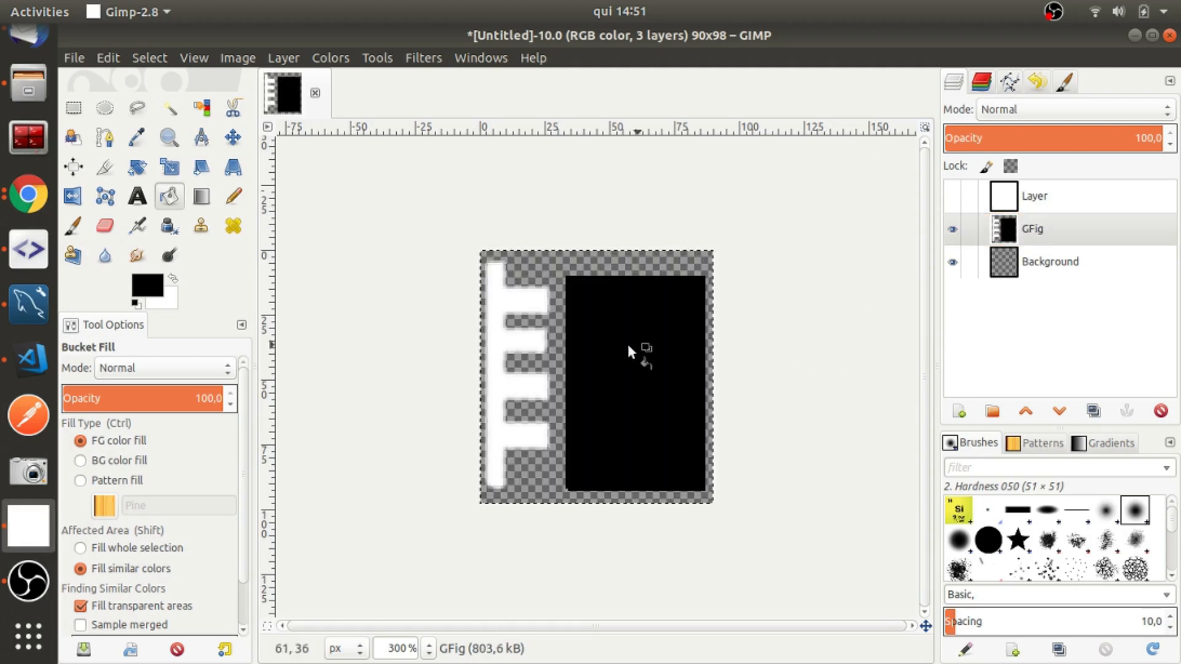
click(502, 298)
click(952, 196)
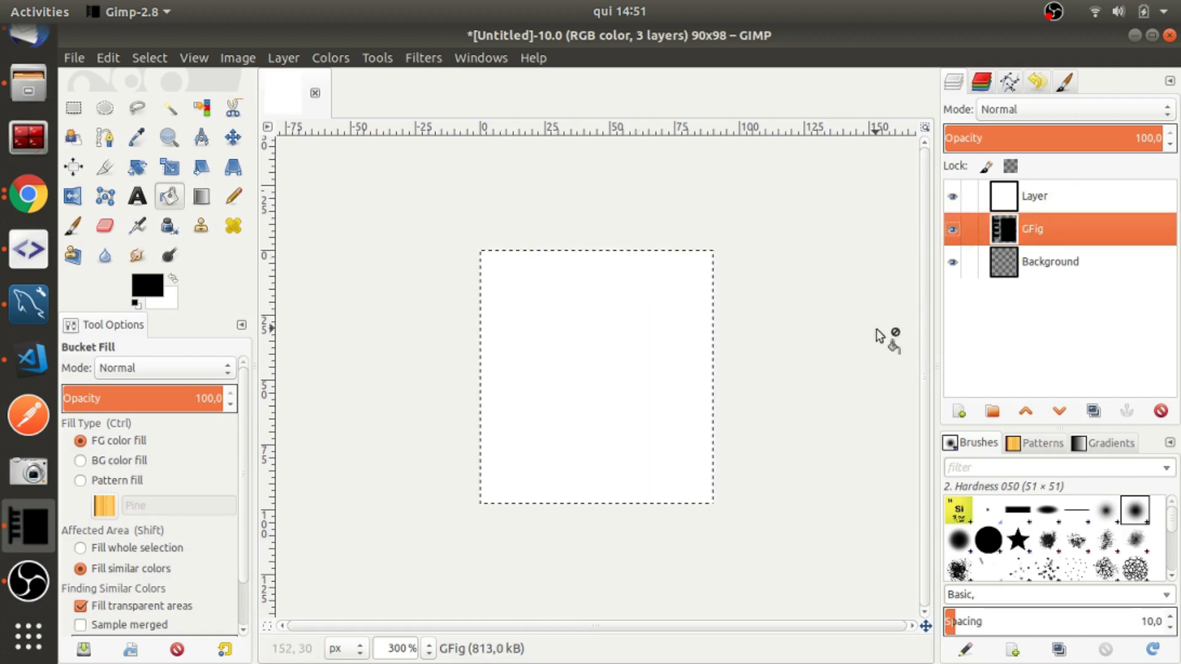
drag(1015, 195, 1004, 238)
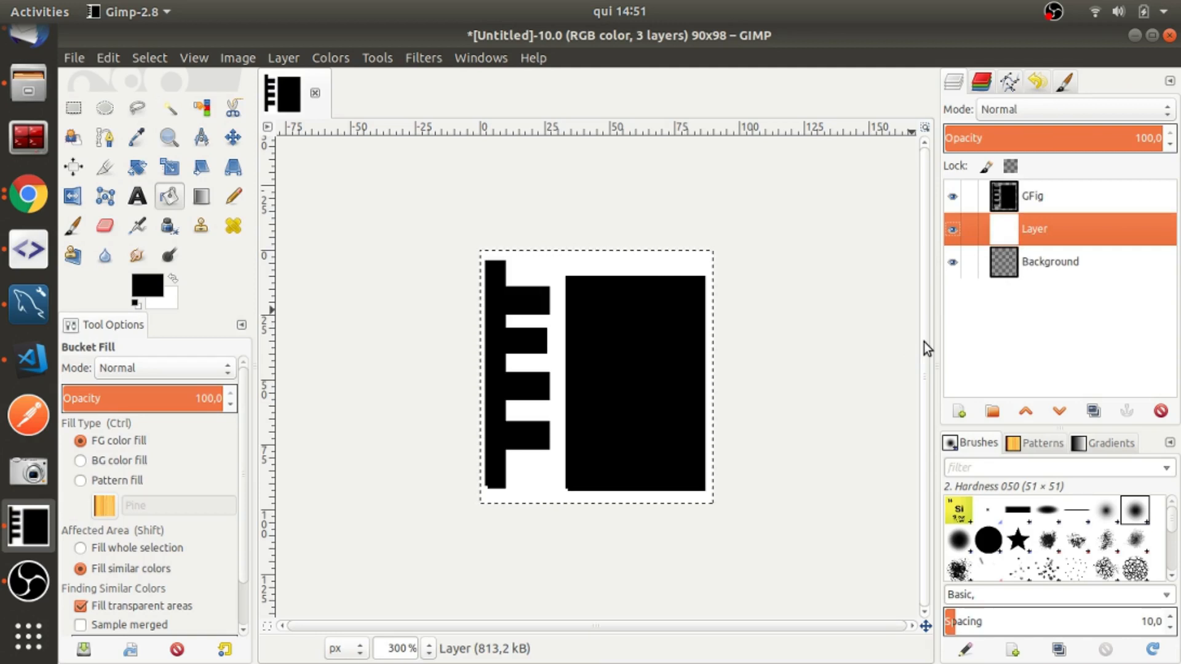
Step: Start exporting the image and choose BeforeMake/src/public/images as the destination folder
key(ctrl+shift+e)
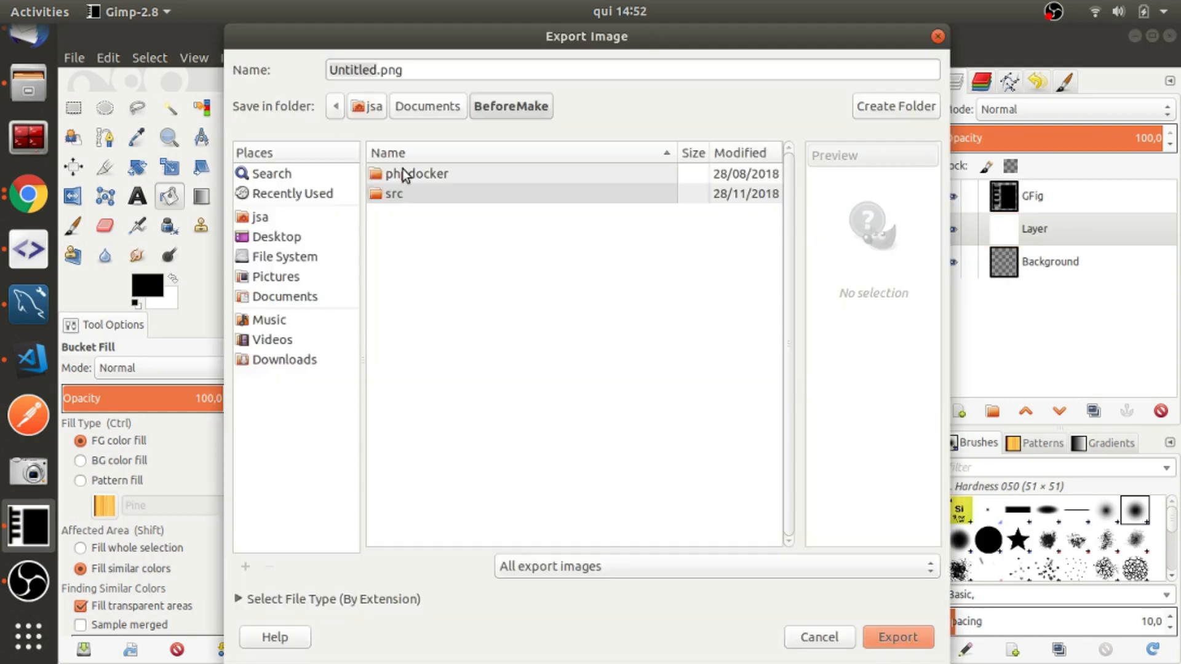
double_click(408, 187)
double_click(412, 179)
click(502, 106)
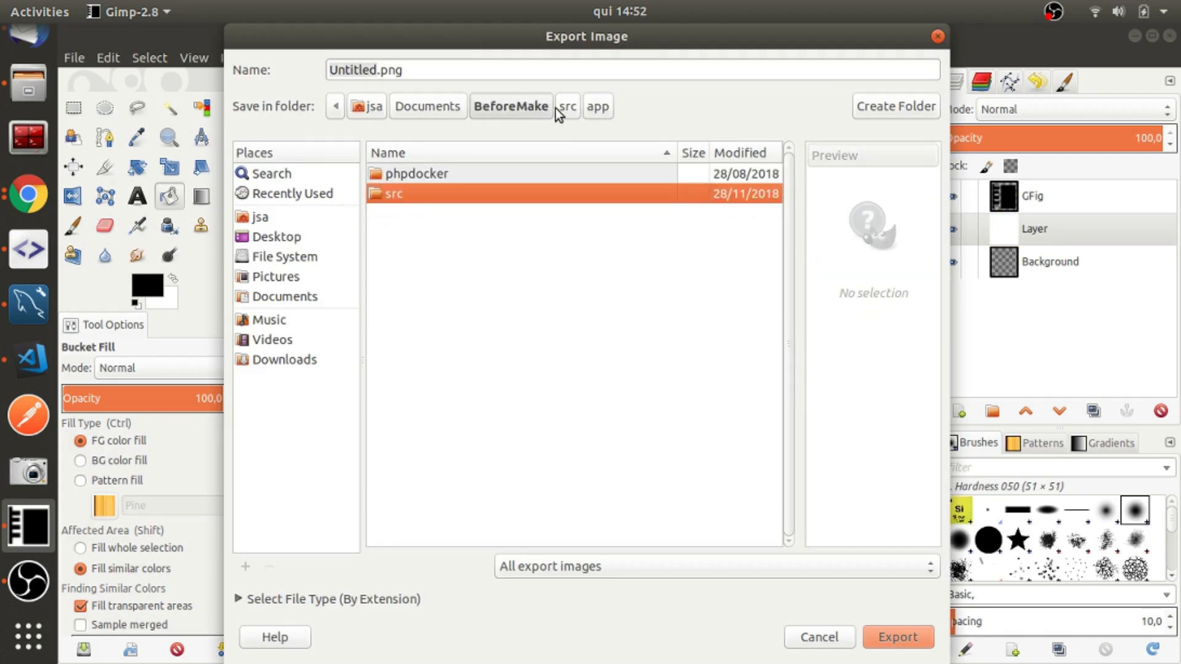
click(565, 106)
double_click(403, 273)
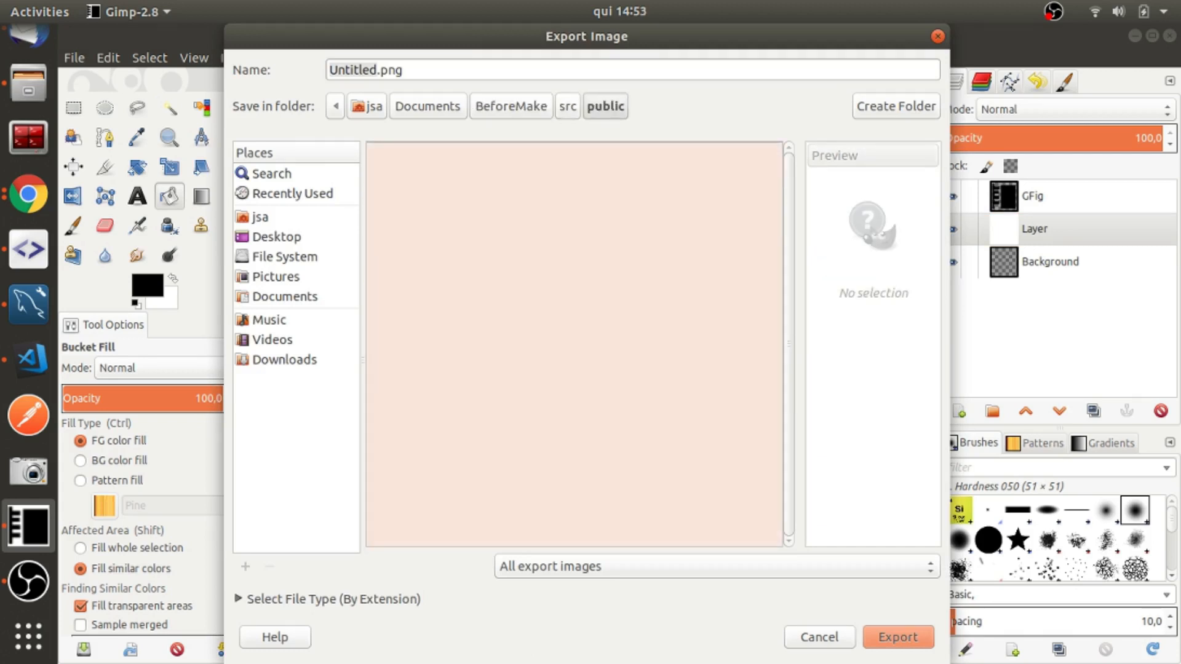
double_click(416, 195)
Step: Set the export format to Microsoft Windows icon (*.ico) and name the file logo.ico
click(624, 564)
scroll(699, 572, down, 6)
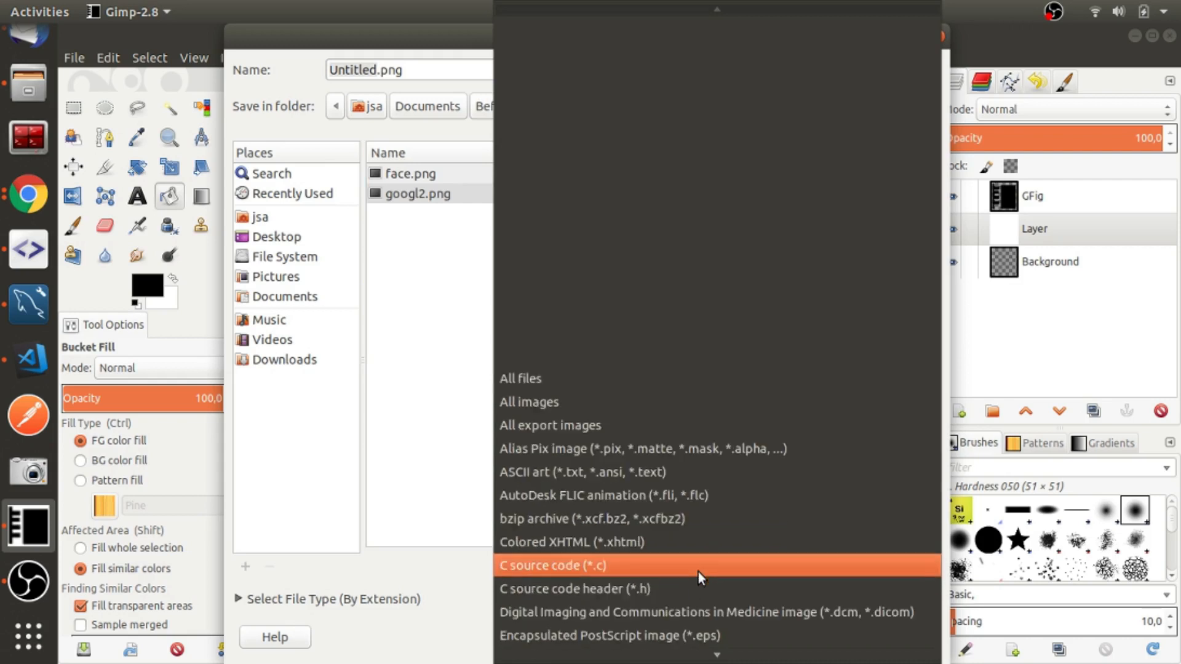
scroll(698, 572, down, 3)
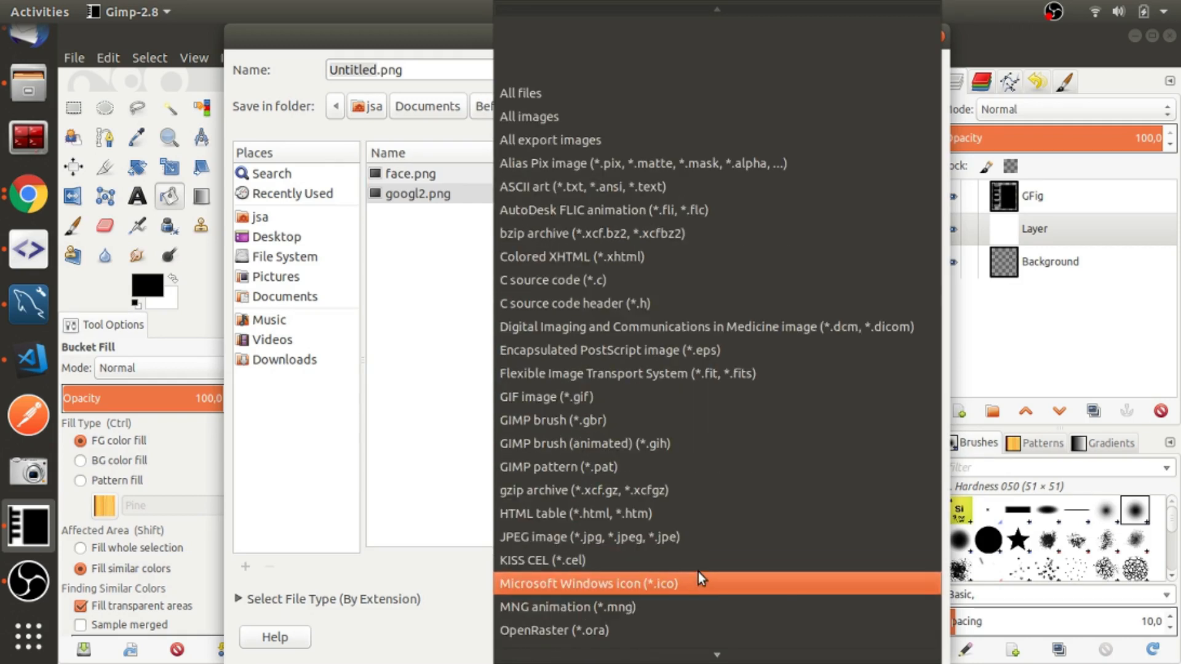
click(699, 572)
drag(402, 70, 361, 74)
text(logo.ico)
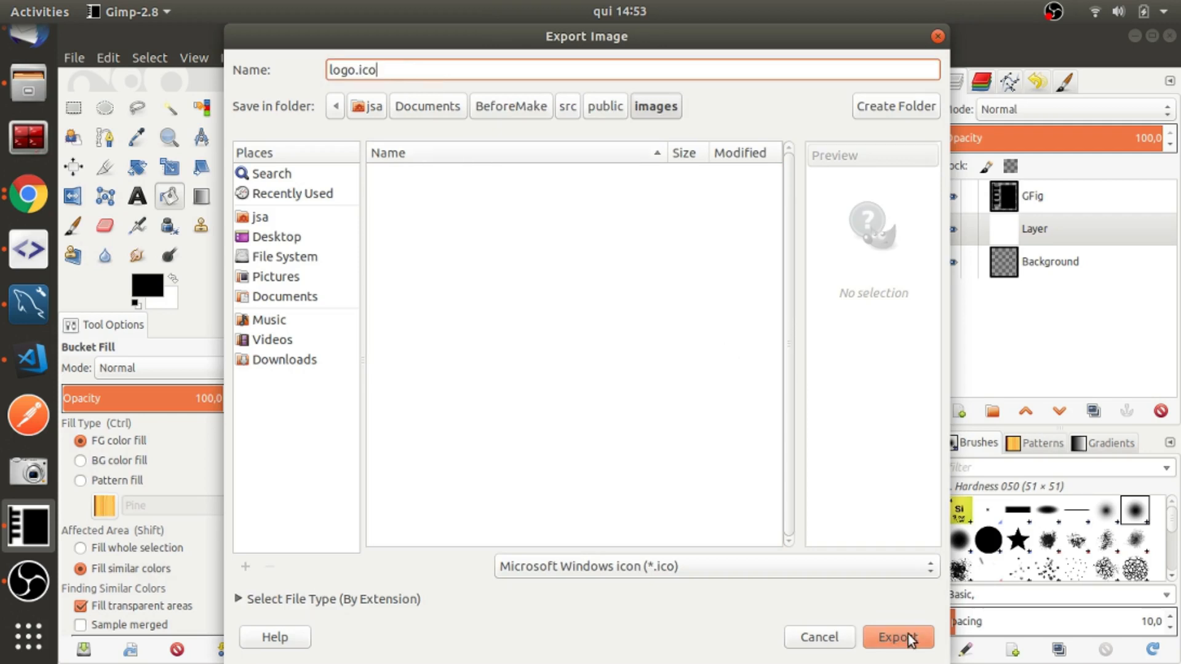
Step: Export the icon with Compressed (PNG) enabled for all three layers
click(909, 639)
click(522, 170)
click(521, 259)
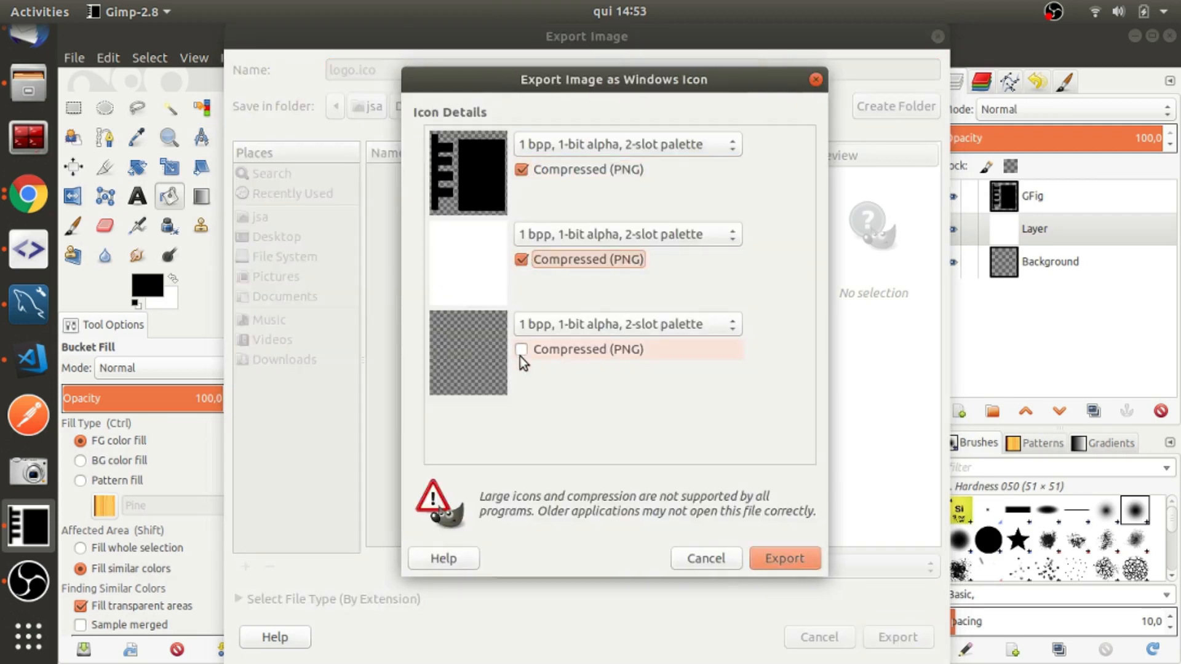
click(519, 356)
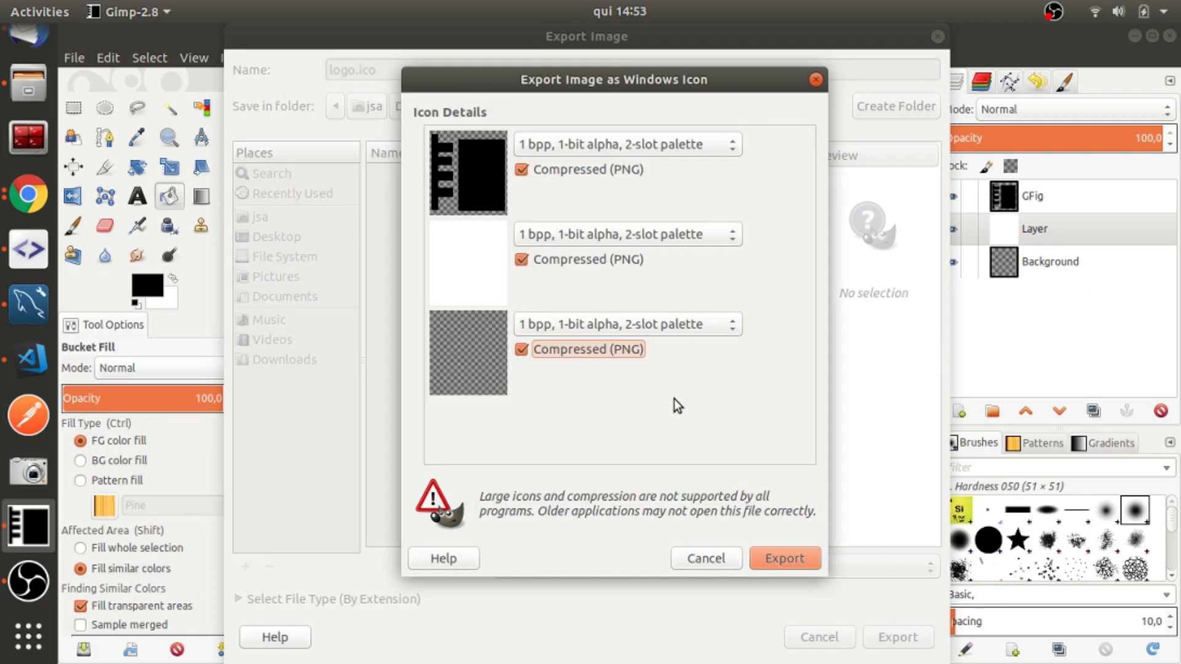
click(791, 561)
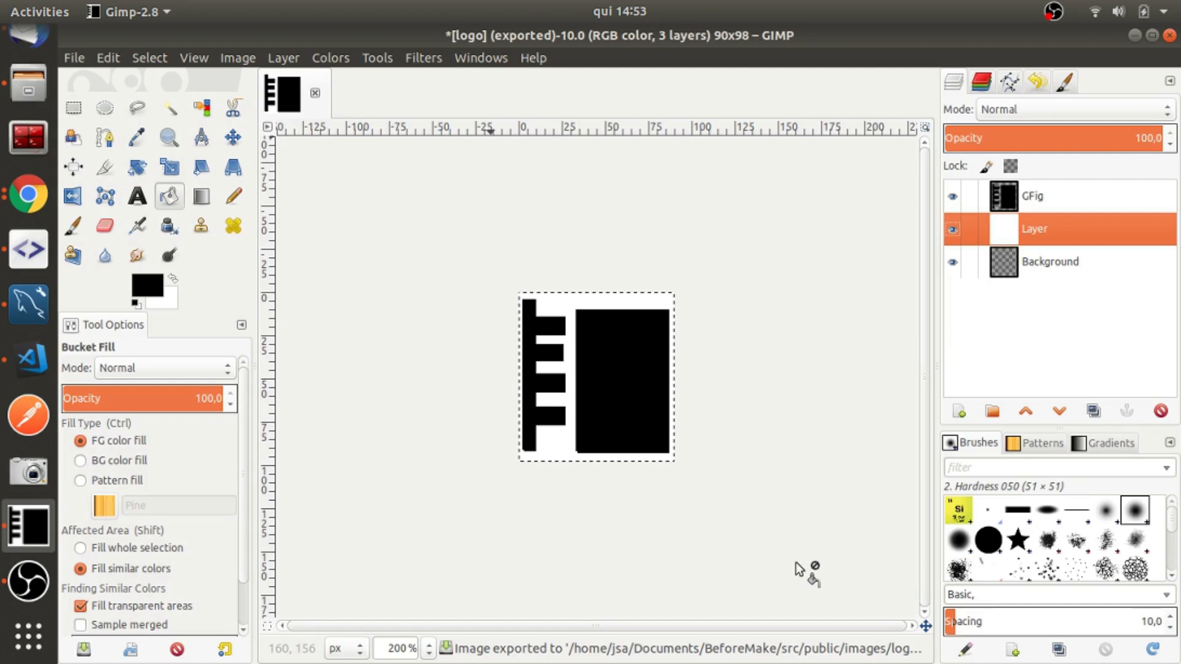
Step: Check logo.ico in Image Viewer from the images folder, and export the GIMP image over logo.ico again
click(29, 86)
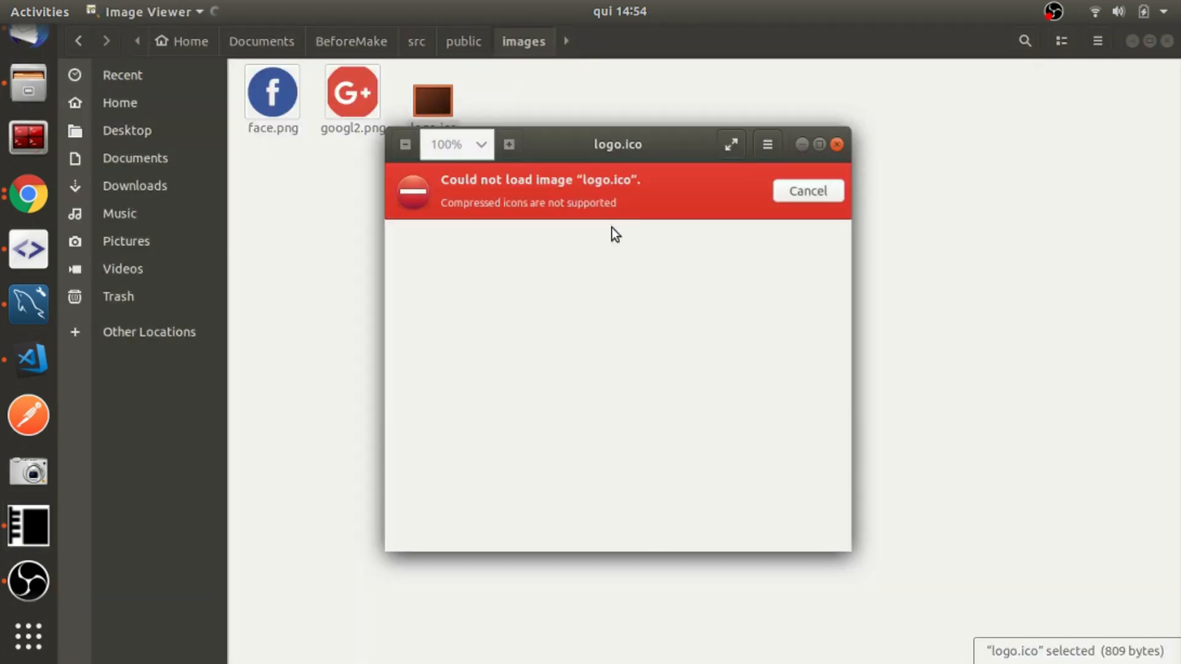
click(837, 143)
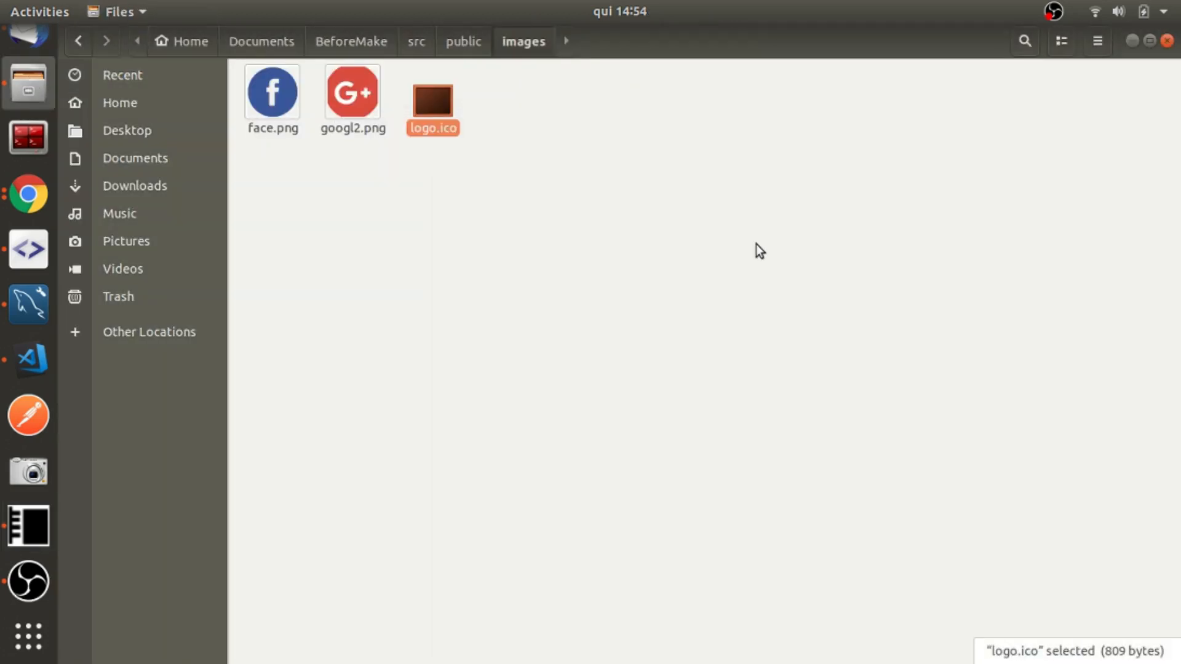
click(27, 526)
click(74, 58)
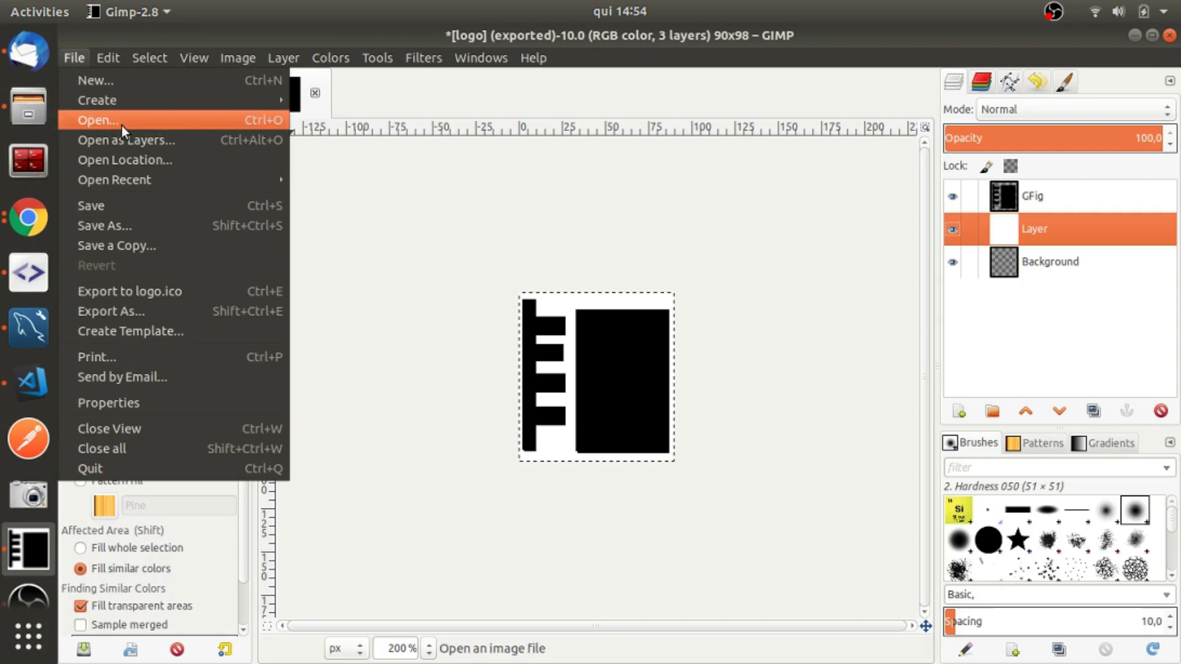
click(120, 293)
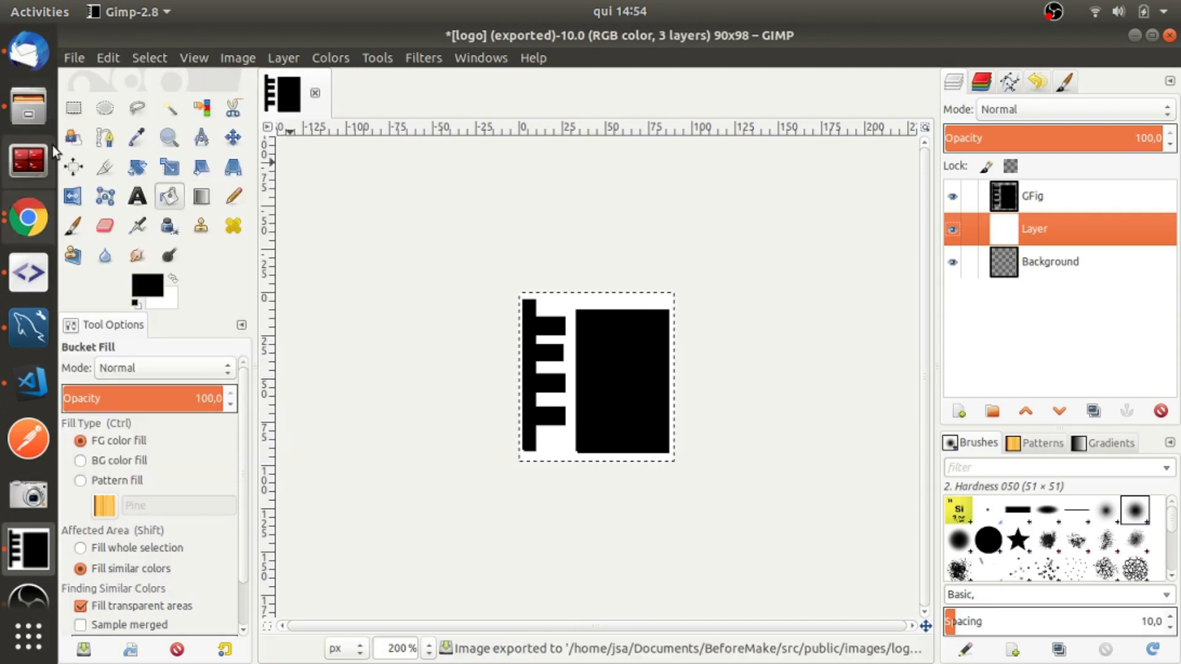
Step: Switch to Files and open logo.ico in Image Viewer to examine the re-exported icon
key(alt+Tab)
double_click(433, 102)
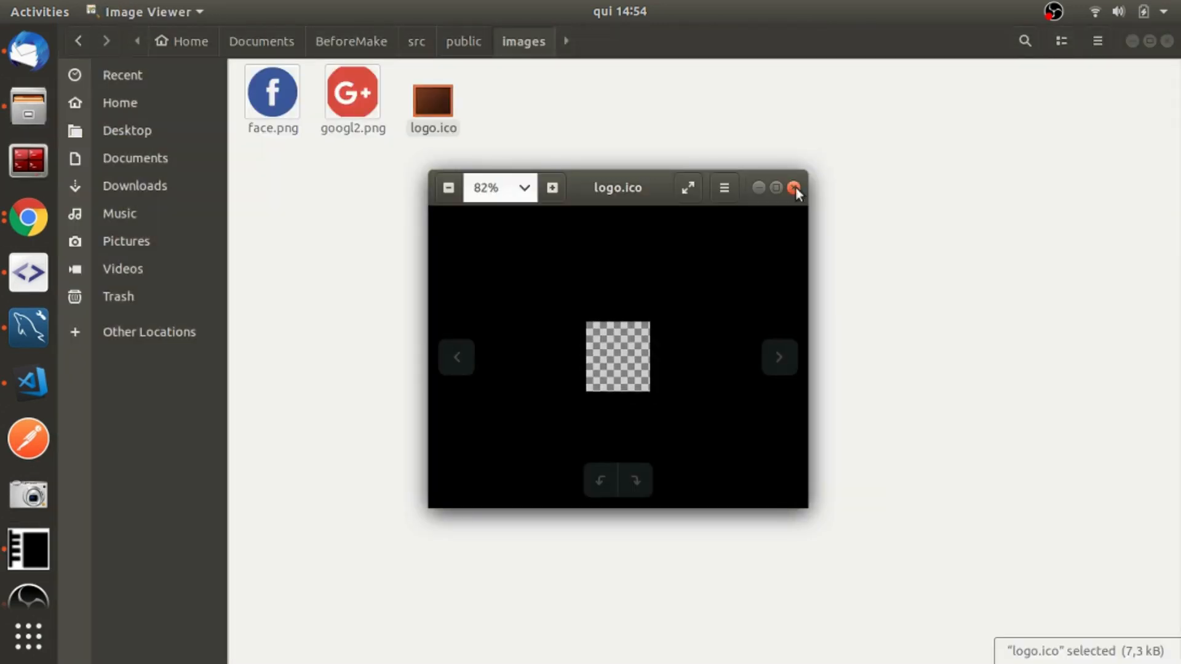
click(796, 185)
Step: Return to GIMP and export the three-layer image as logo.ico, replacing the existing file, with Compressed (PNG) off for every layer
click(28, 550)
click(74, 57)
click(154, 310)
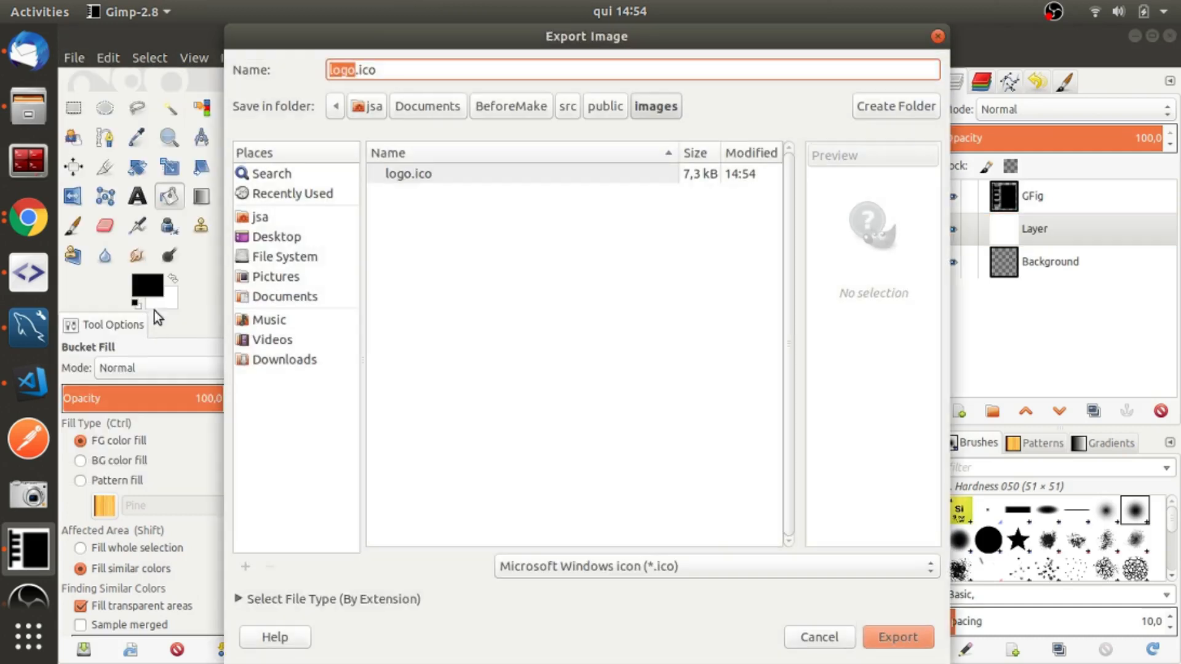
click(899, 637)
click(729, 401)
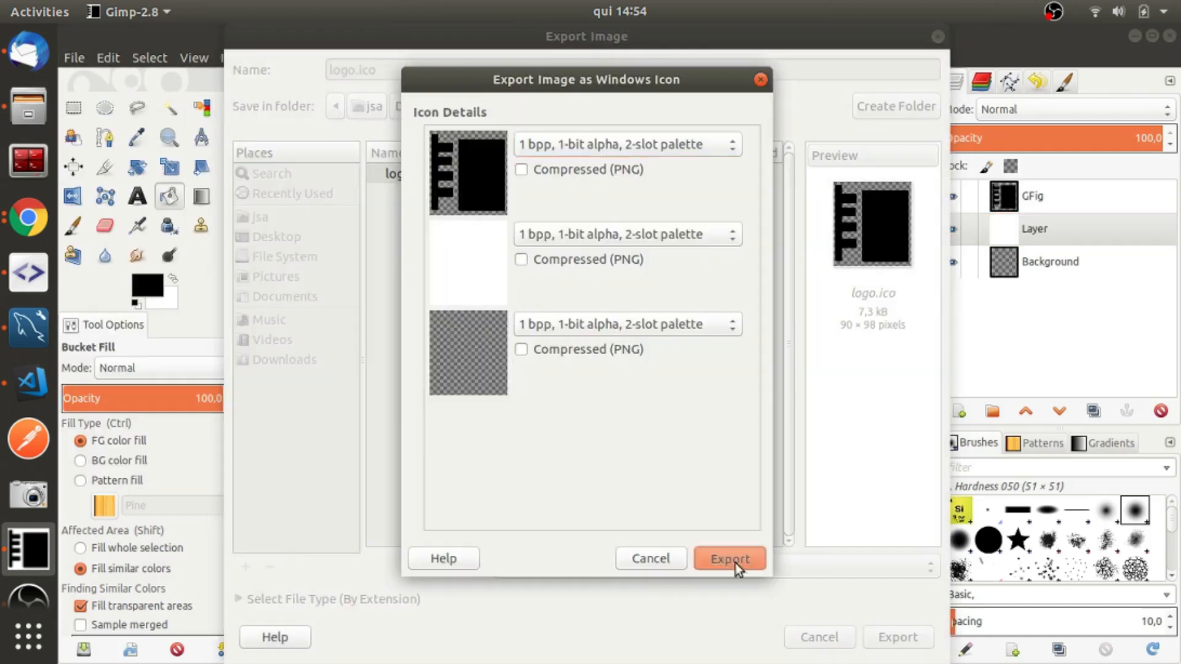
click(738, 562)
Step: Switch to Files, inspect the replaced logo.ico in Image Viewer and close the viewer
key(alt+Tab)
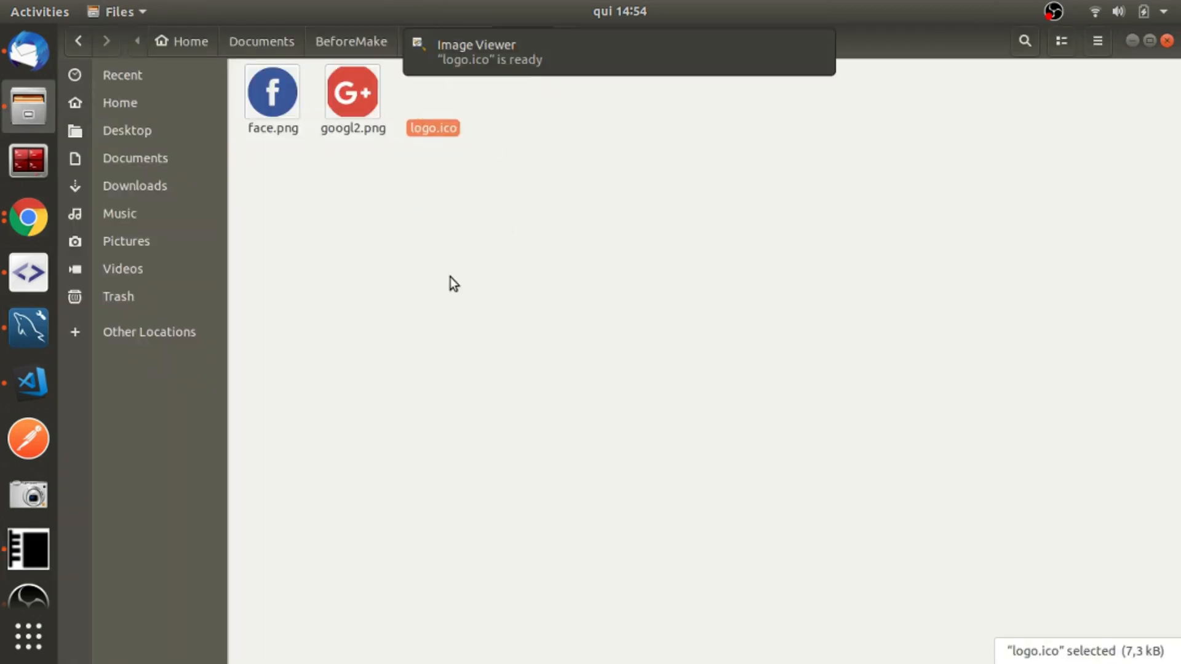
click(32, 579)
click(793, 187)
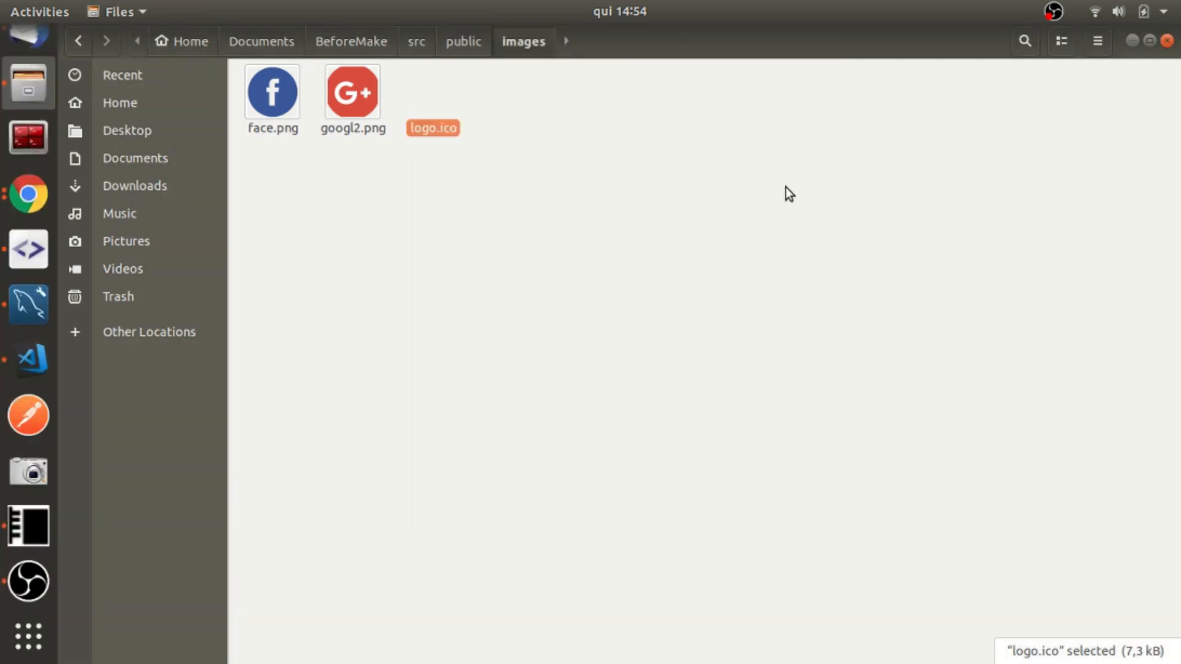
Step: Return to GIMP and merge the GFig, Layer and Background layers into a single layer
key(alt+Tab)
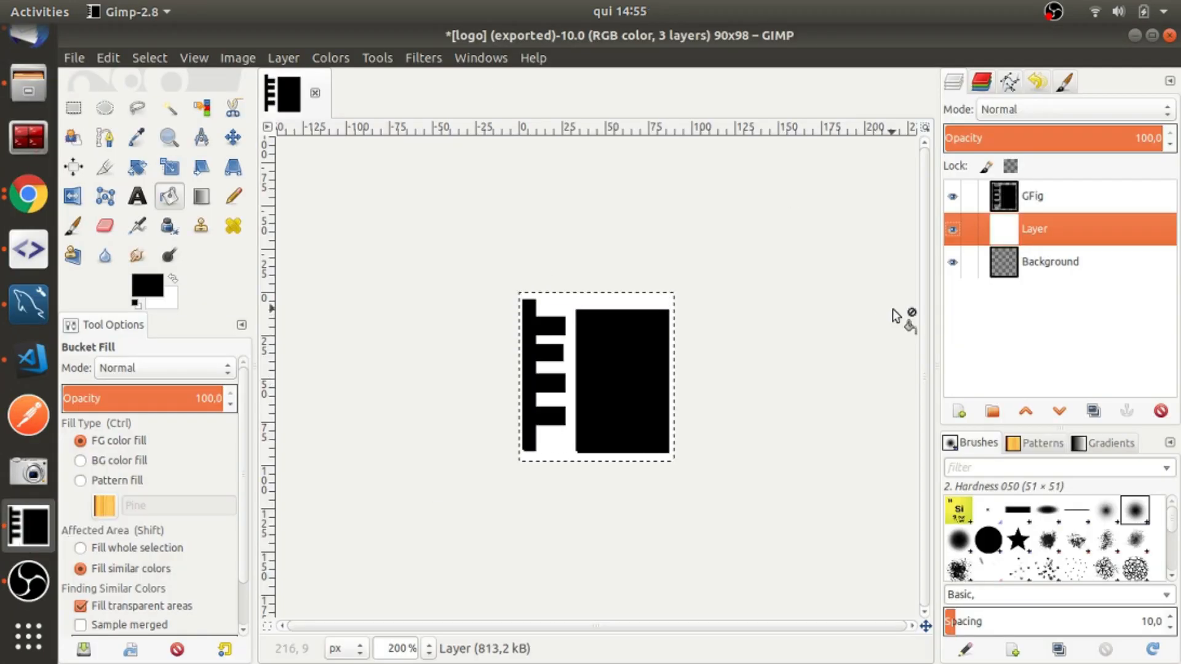
click(1031, 197)
right_click(1031, 201)
click(984, 138)
right_click(1022, 197)
click(898, 137)
Step: Export the single-layer image as logo.ico in the images folder, replacing the existing file
click(73, 57)
click(109, 307)
click(897, 638)
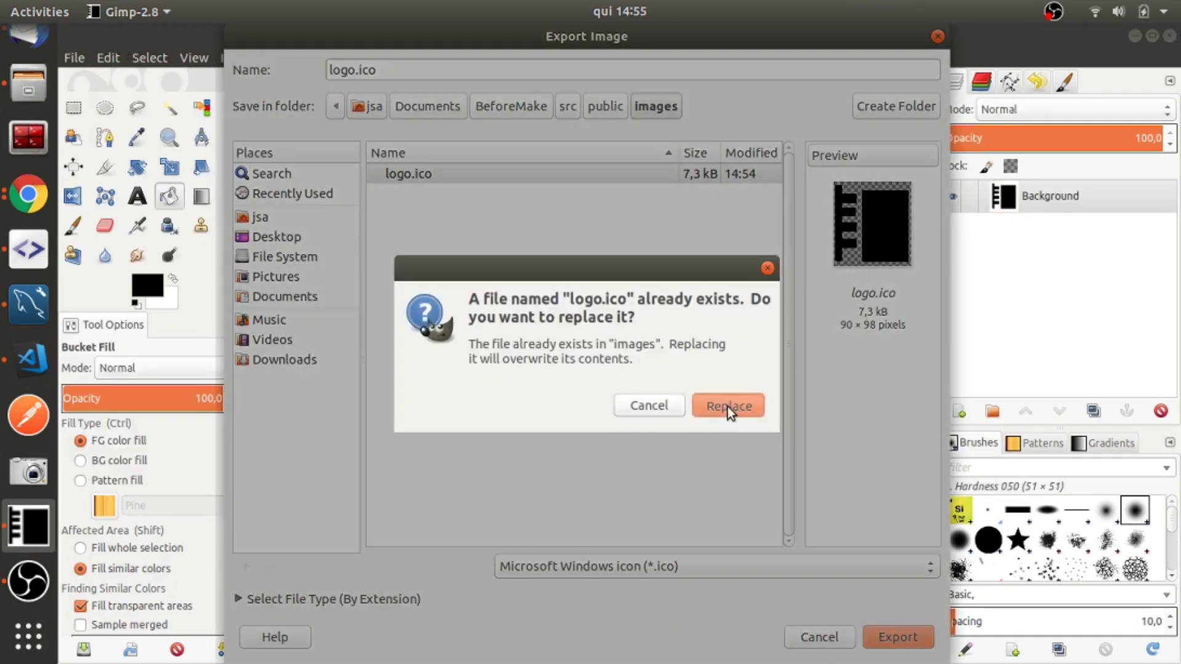
click(728, 407)
click(730, 418)
Step: Open the single-layer logo.ico from Files in Image Viewer to check how the icon looks
click(26, 91)
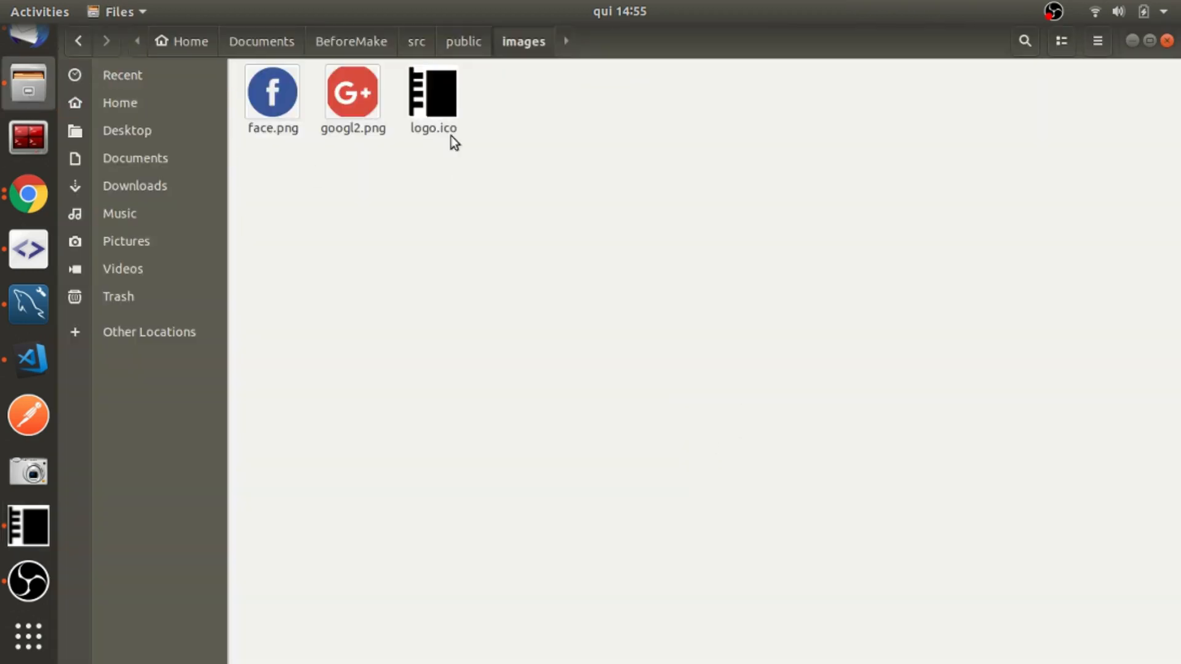
double_click(446, 109)
click(793, 187)
Step: Switch to Visual Studio Code and open Navbar.vue from the components folder
click(29, 359)
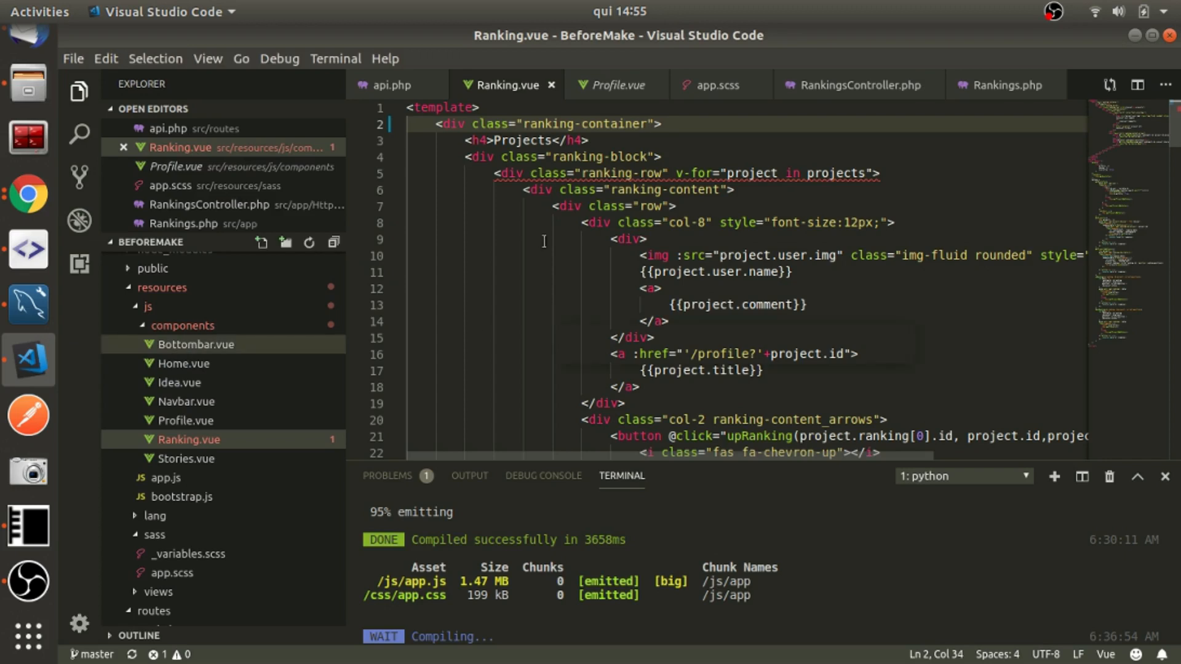
click(204, 403)
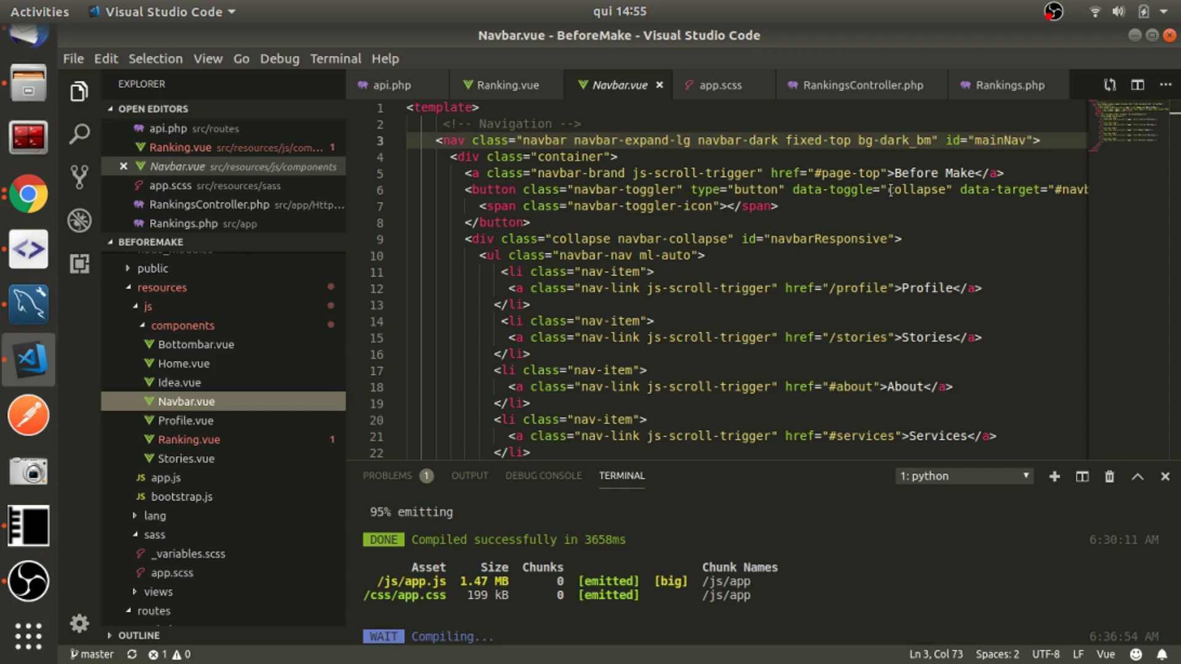
Step: Change the href of the Before Make brand link in Navbar.vue to "/"
click(890, 170)
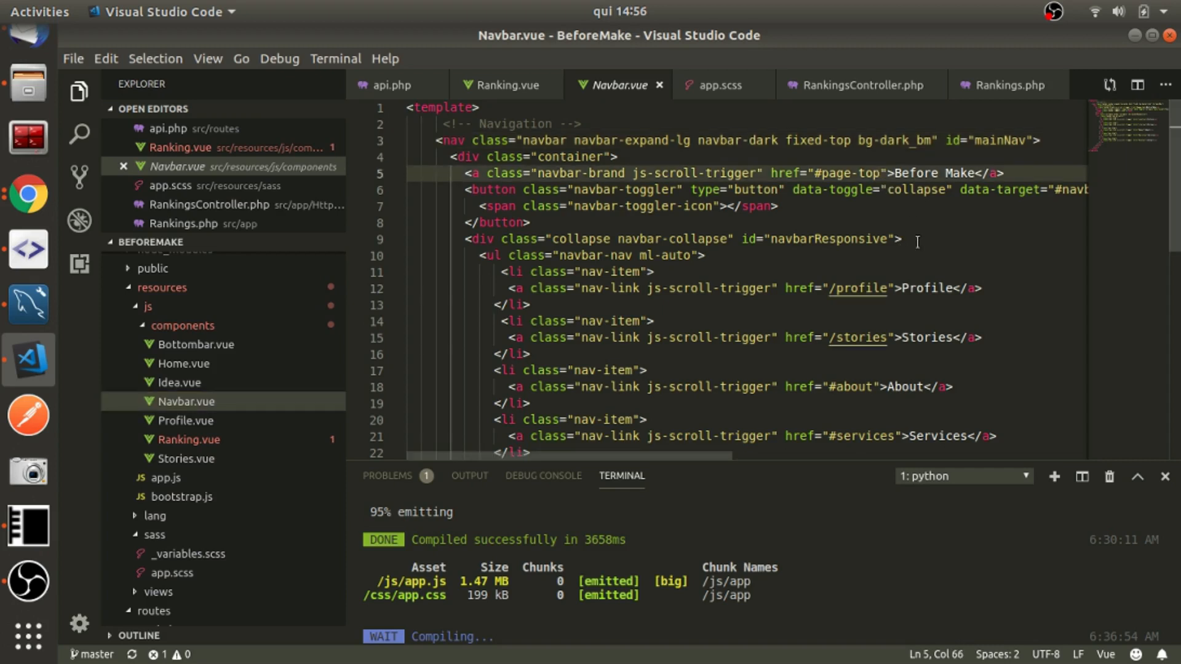
key(BackSpace)
key(BackSpace)
key(BackSpace)
key(BackSpace)
key(BackSpace)
key(BackSpace)
key(BackSpace)
key(BackSpace)
key(BackSpace)
text(/)
Step: Insert an img tag above the brand link with source ./images/logo.ico and save Navbar.vue
click(614, 149)
key(Return)
text(<img sr)
key(Return)
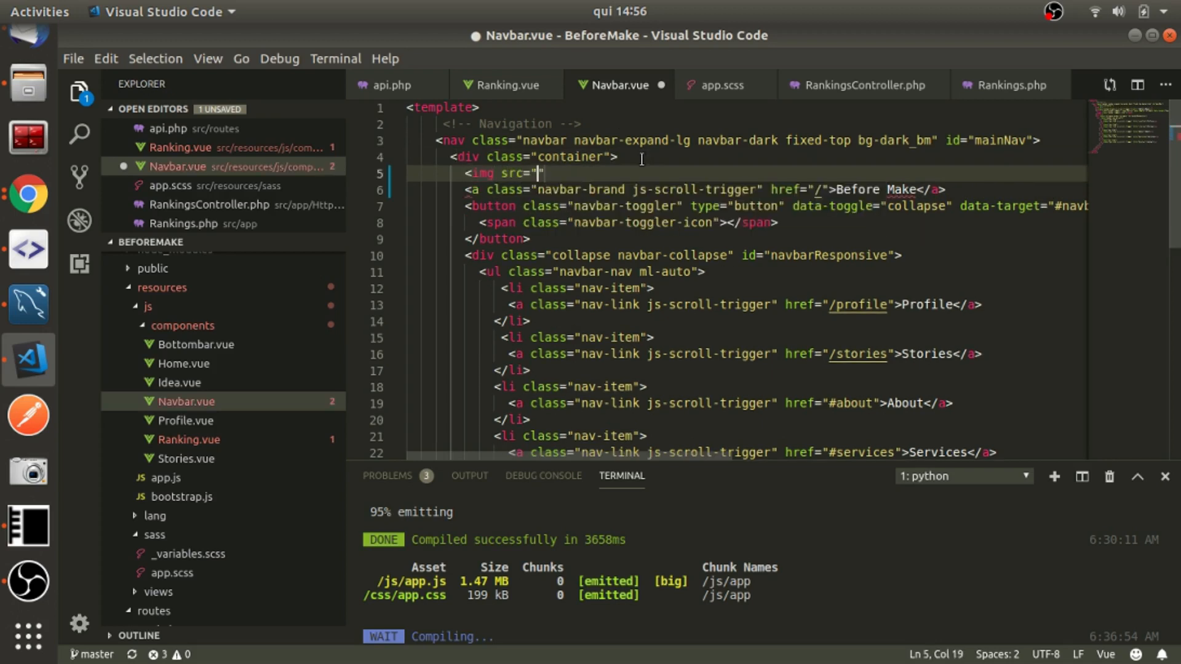
text(/images/logo.ico)
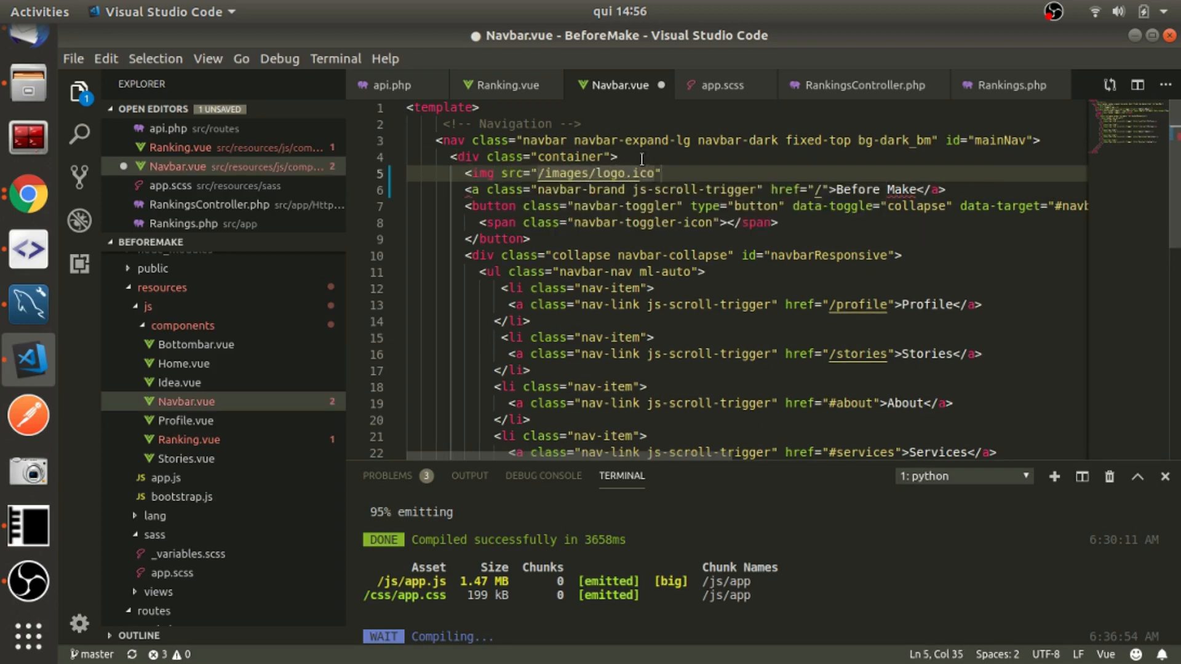
text(">..)
key(ctrl+s)
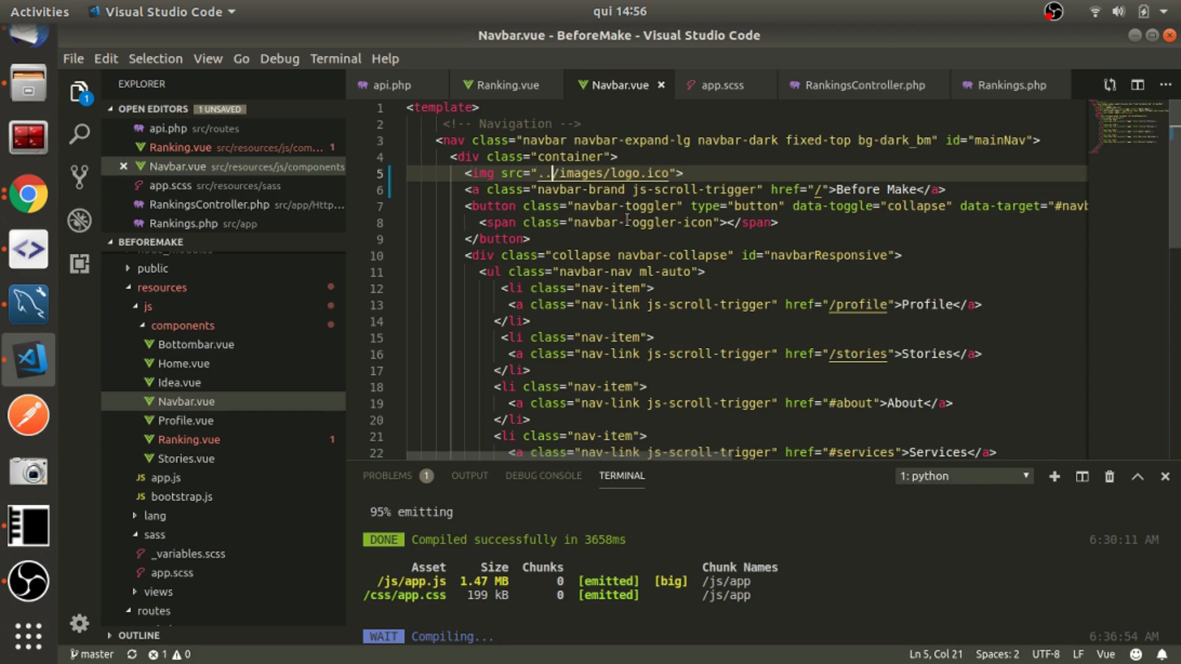
key(BackSpace)
key(ctrl+s)
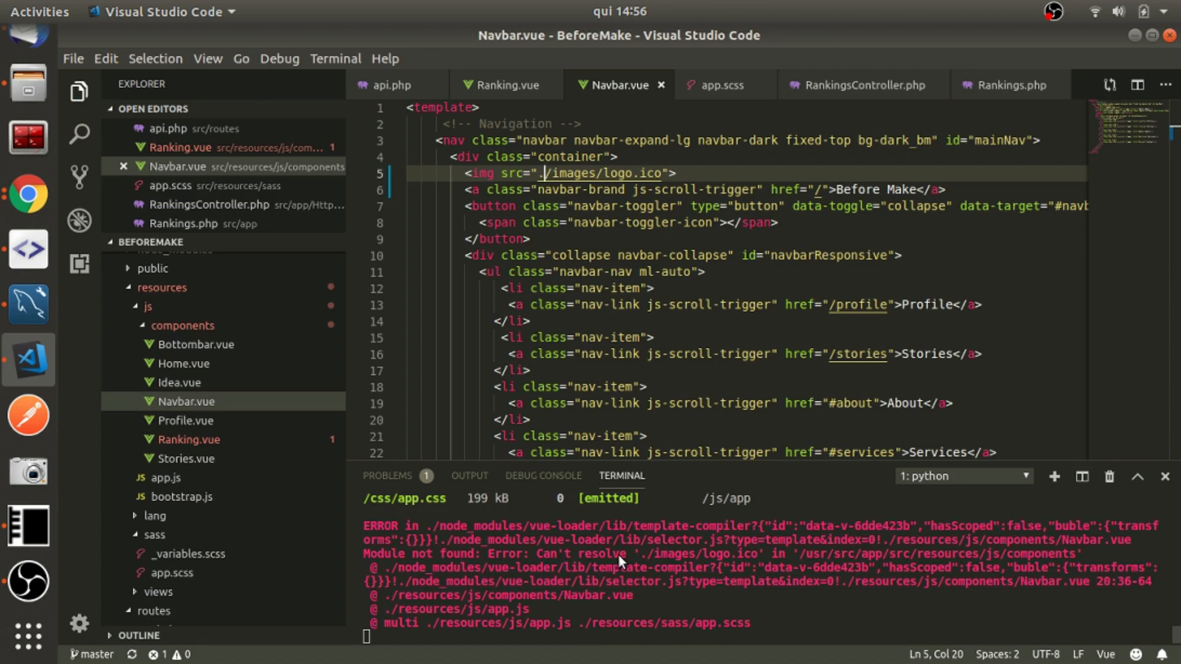
Step: Search all project files for "images/"
click(106, 58)
click(157, 252)
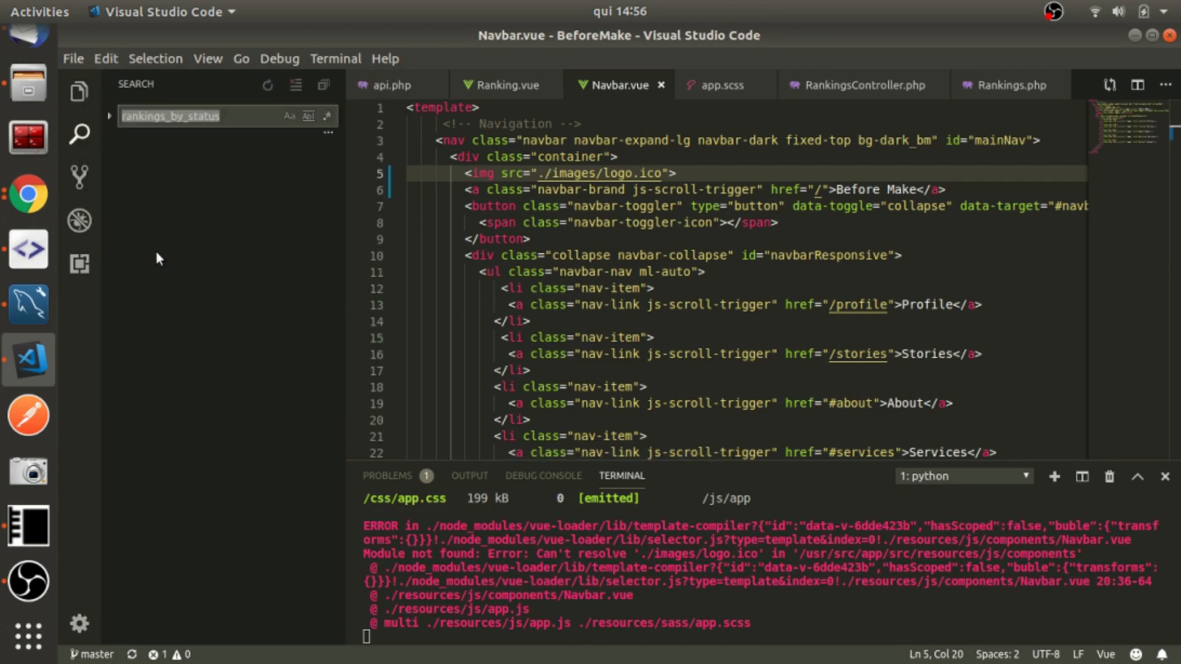
text(images/)
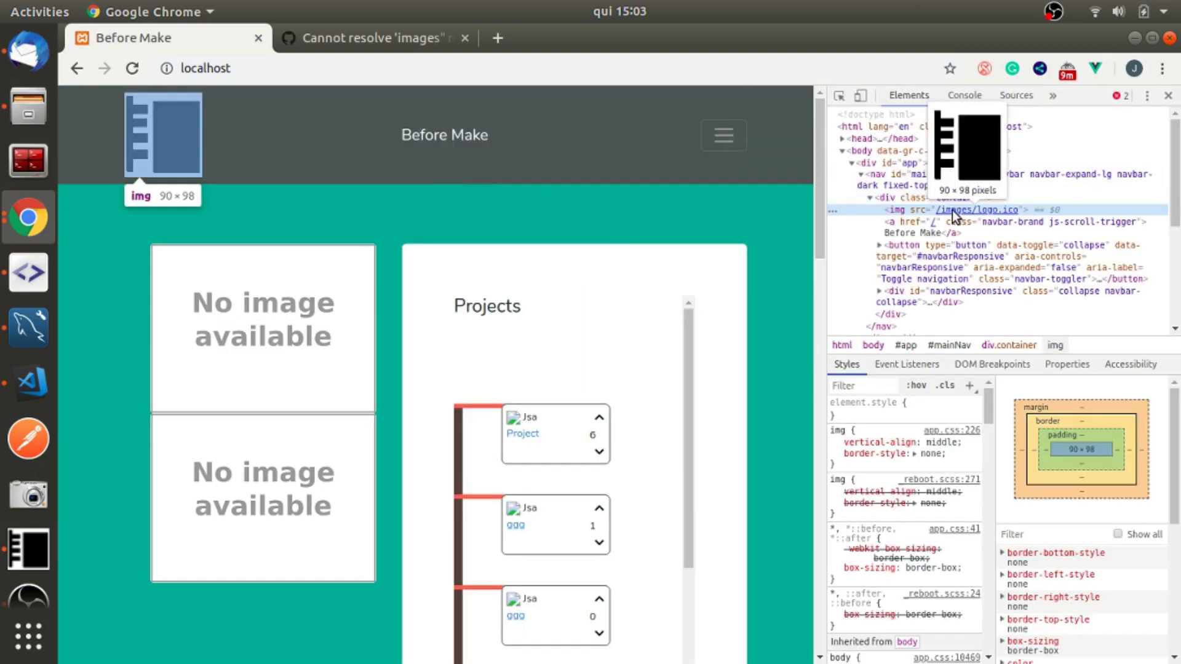
Step: Give the navbar logo image an inline width of 40px in Chrome's element inspector
click(924, 411)
text(width)
key(Tab)
text(17px)
key(Up)
key(Up)
key(Up)
key(Up)
key(Up)
key(Up)
key(Up)
key(Up)
key(Up)
key(Up)
key(Up)
key(Up)
key(Up)
key(Up)
key(Up)
key(Up)
key(Up)
key(Up)
key(Up)
key(Up)
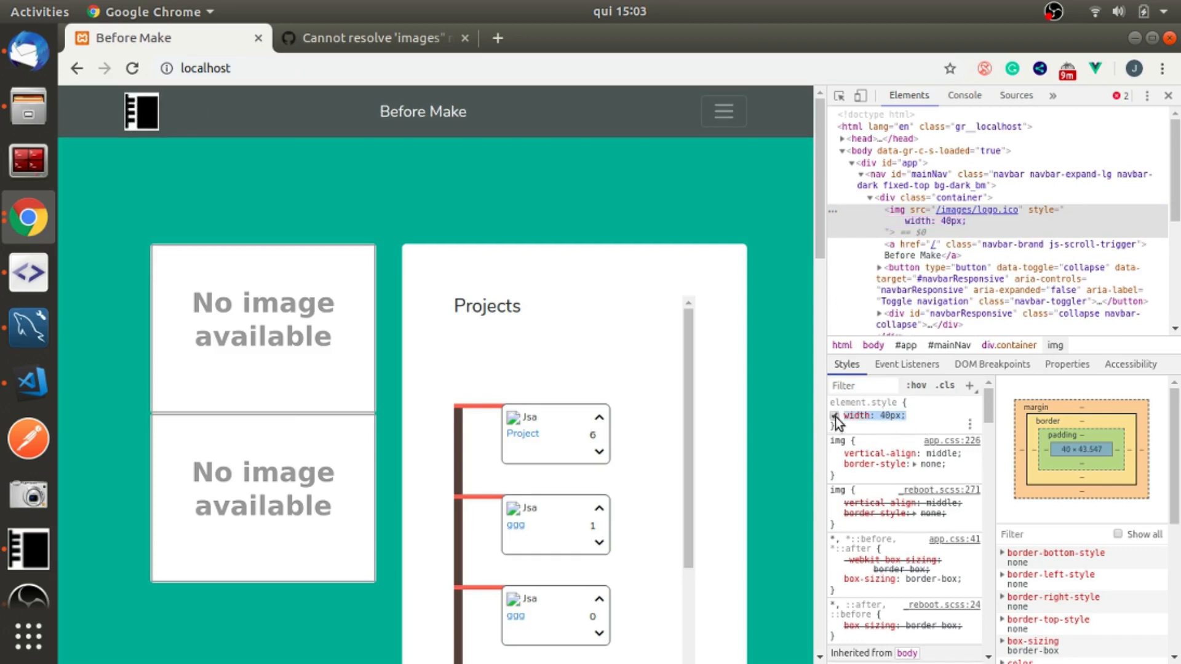
Step: Switch to Visual Studio Code, add style="width: 40px;" to the logo img tag and save Navbar.vue
key(alt+Tab)
text(style=)
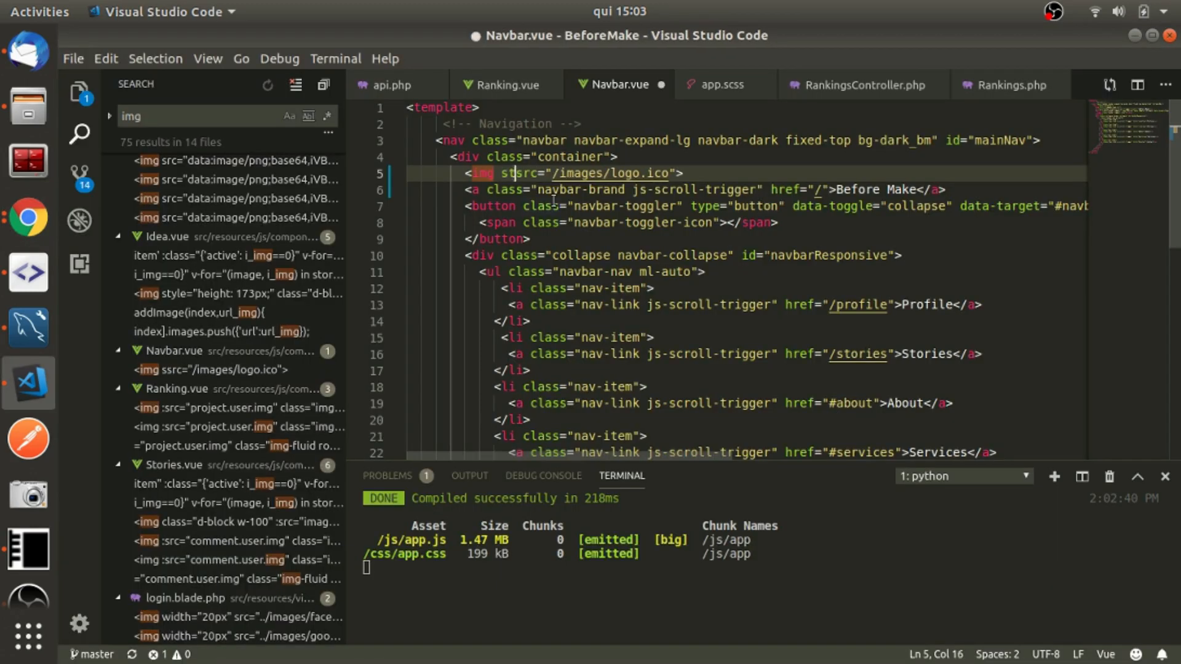
text("")
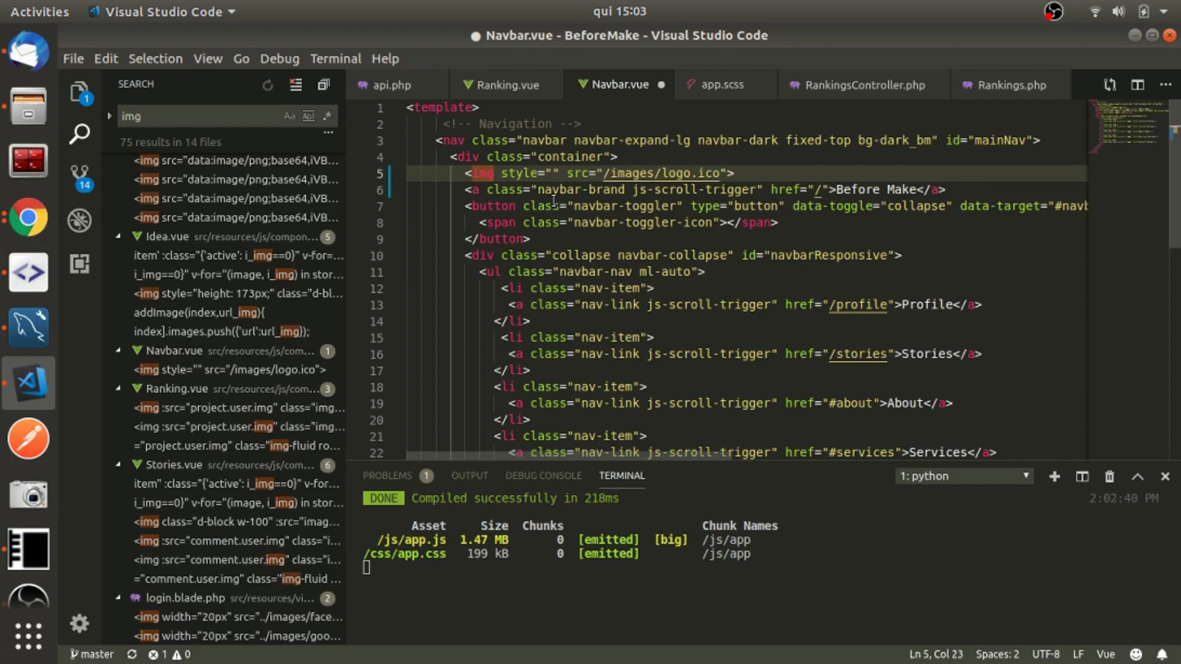
key(Left)
key(Left)
text(width: 40px;)
key(ctrl+Left)
key(ctrl+Left)
key(ctrl+Left)
key(BackSpace)
key(BackSpace)
key(BackSpace)
key(BackSpace)
key(ctrl+s)
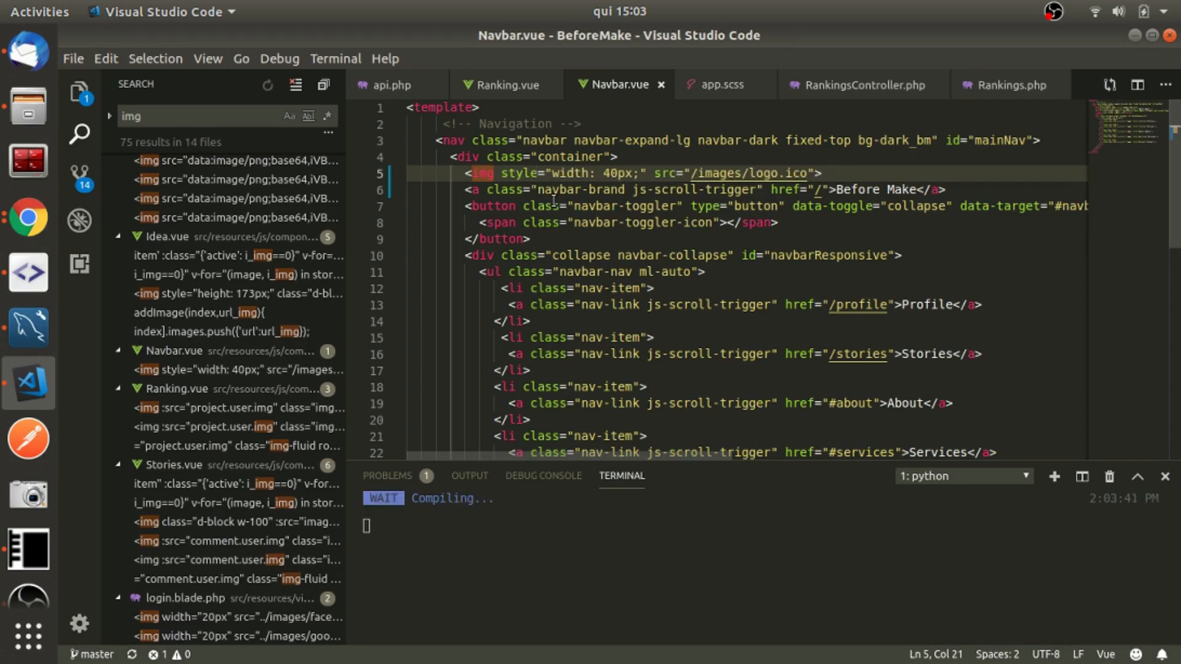
Step: Switch to Chrome, reload the Before Make page and close the developer tools to view the logo in the navbar
key(alt+Tab)
key(ctrl+r)
click(1172, 96)
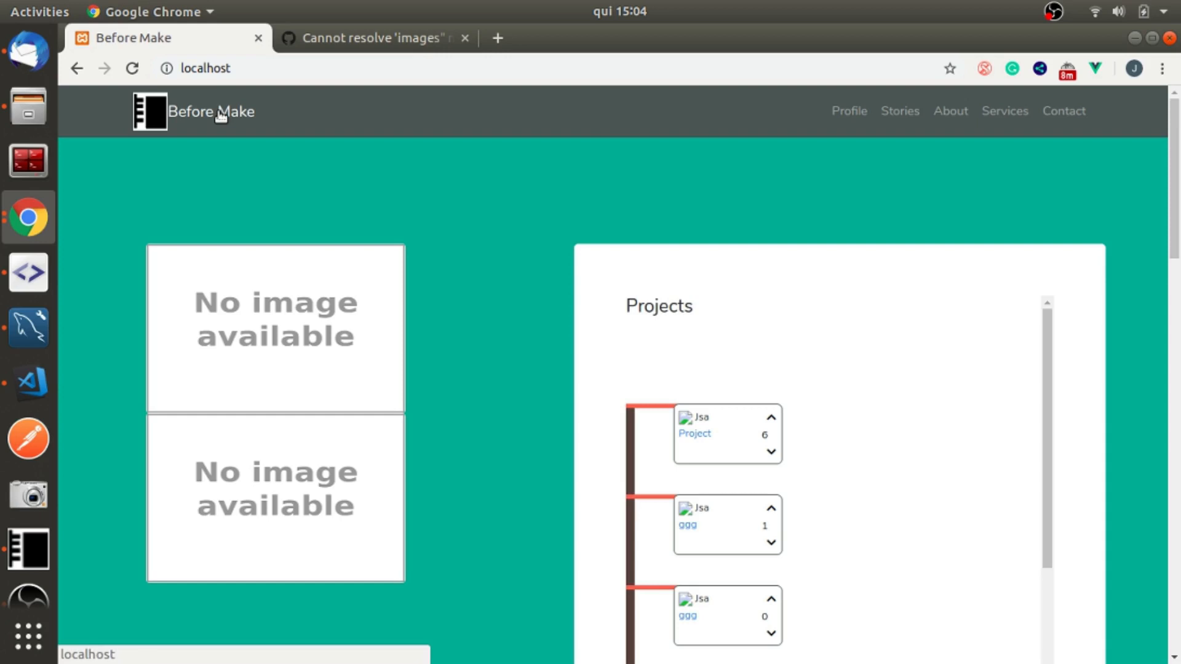
Step: Return to Visual Studio Code, cut the logo img tag from above the brand link and remove the empty line
key(alt+Tab)
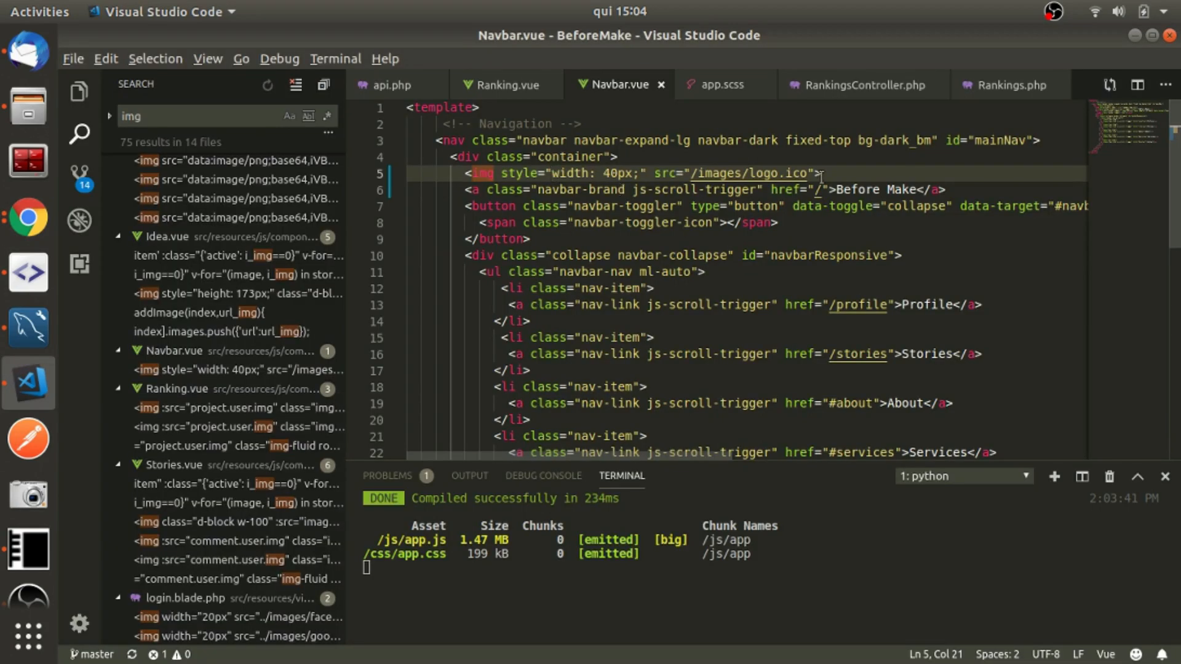
drag(821, 177, 465, 175)
key(ctrl+x)
click(628, 158)
key(Delete)
Step: Replace the Before Make text inside the brand link with the cut logo img tag on its own line and save
drag(831, 175, 914, 176)
key(Return)
key(Return)
click(873, 174)
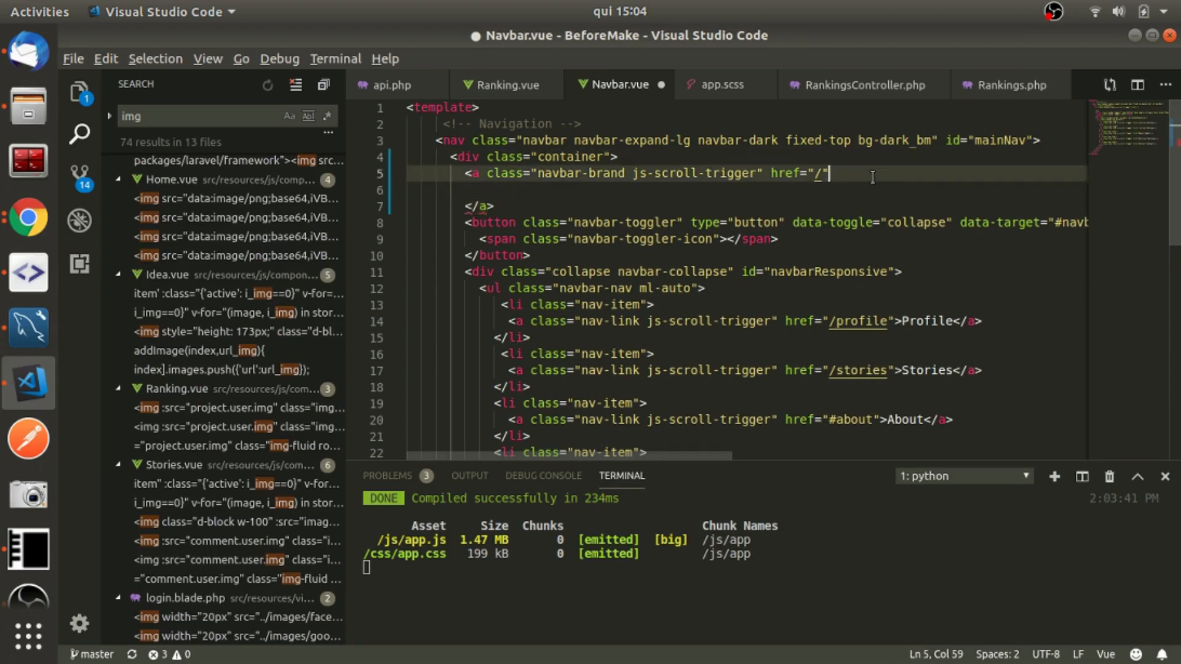
key(Down)
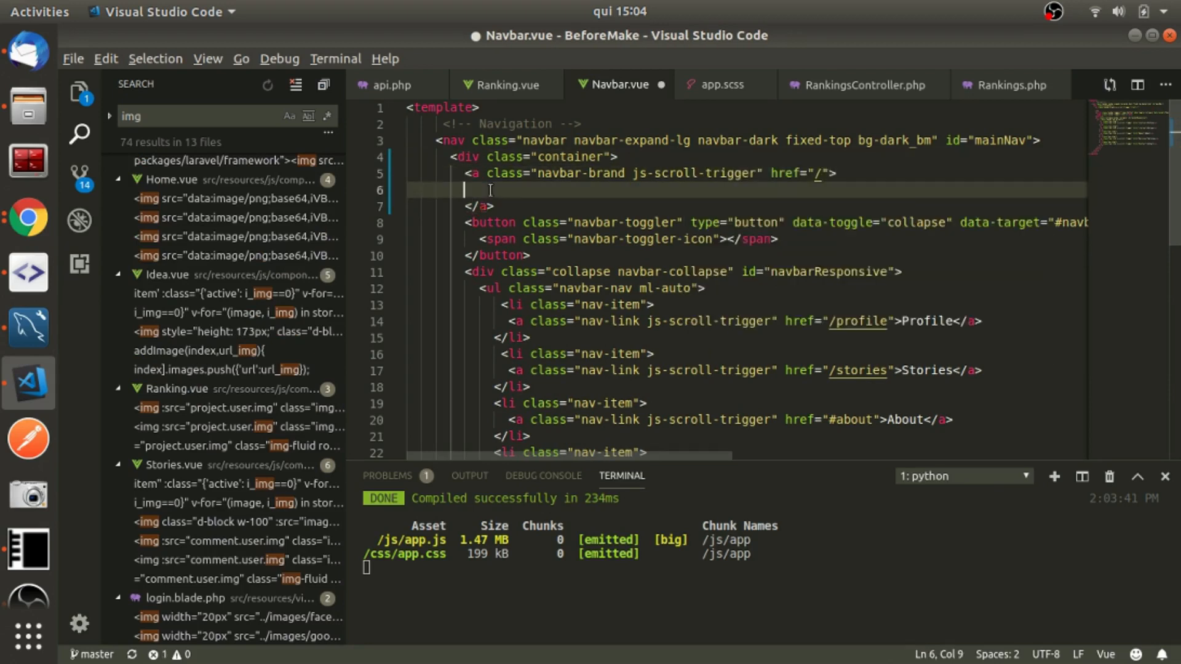
key(Tab)
key(ctrl+v)
key(ctrl+s)
Step: Switch to Chrome and test the logo as a home link by opening projects and returning through it
key(alt+Tab)
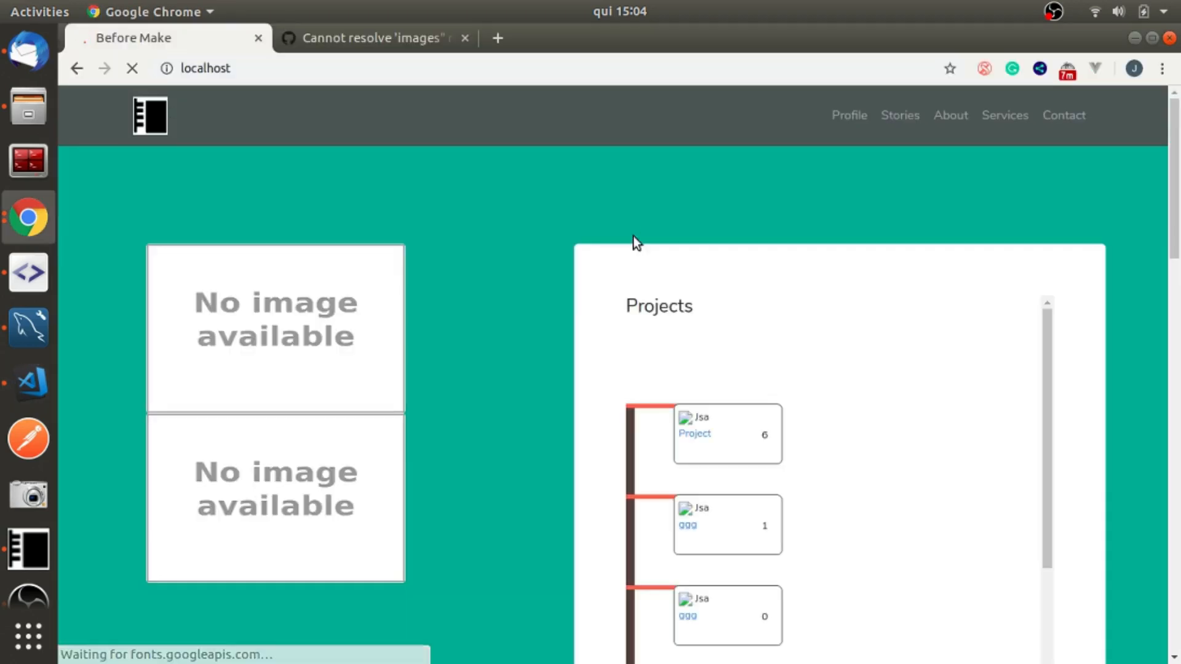
click(697, 434)
click(142, 125)
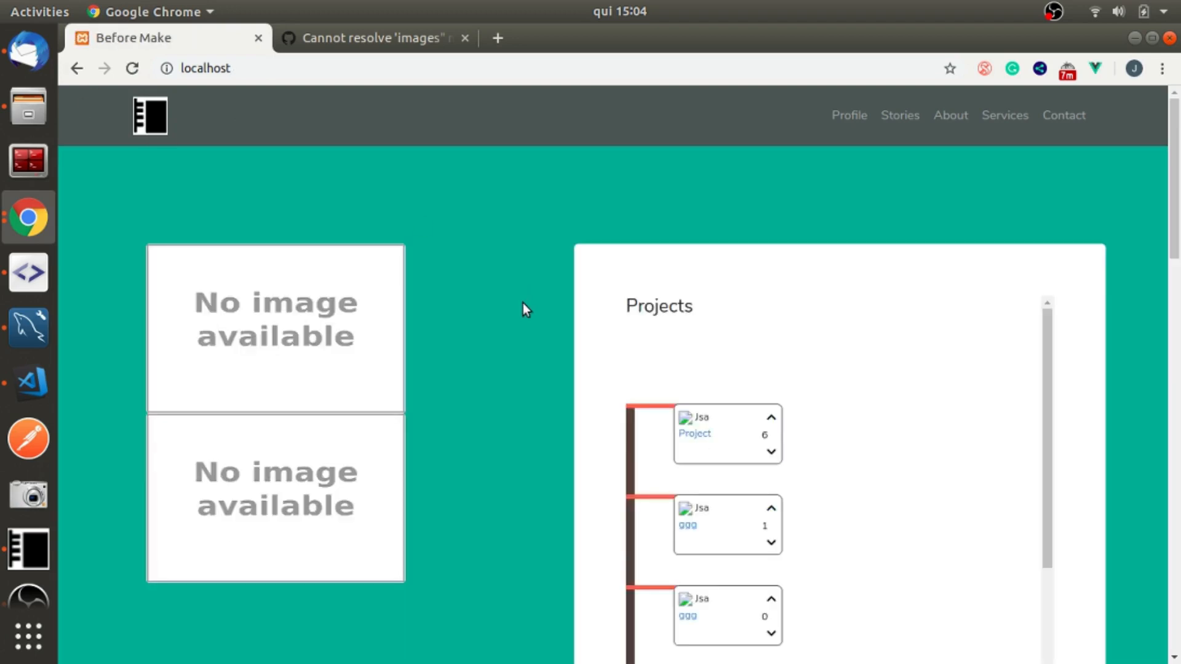
click(693, 527)
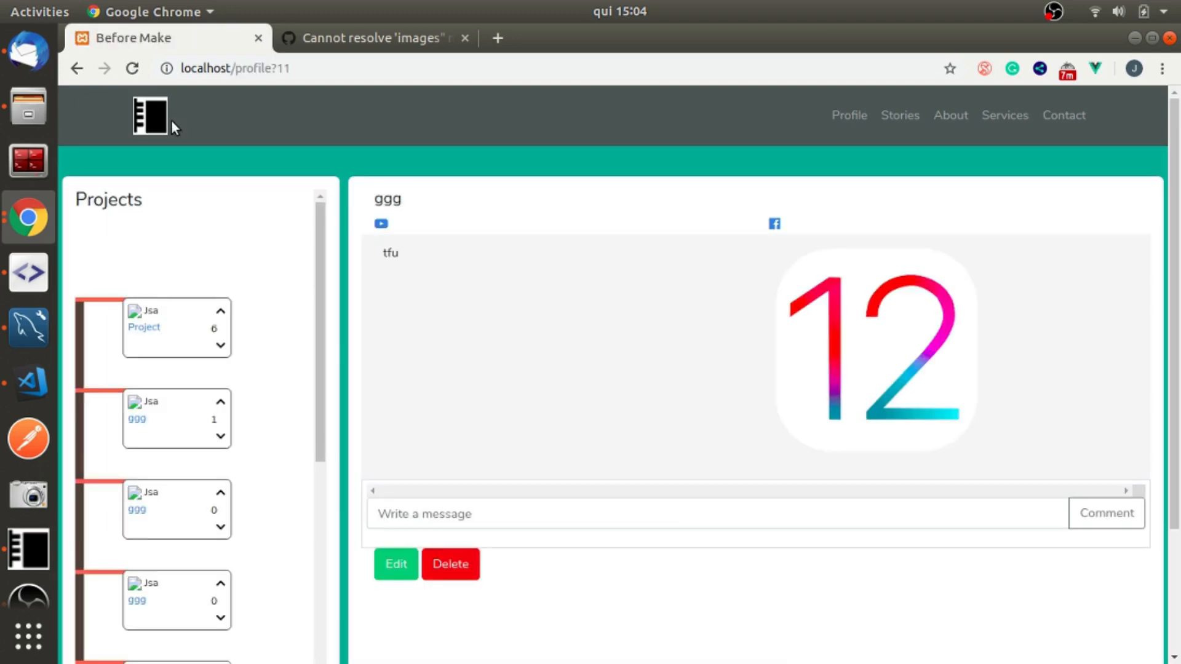
click(157, 120)
scroll(418, 375, down, 5)
scroll(450, 390, up, 5)
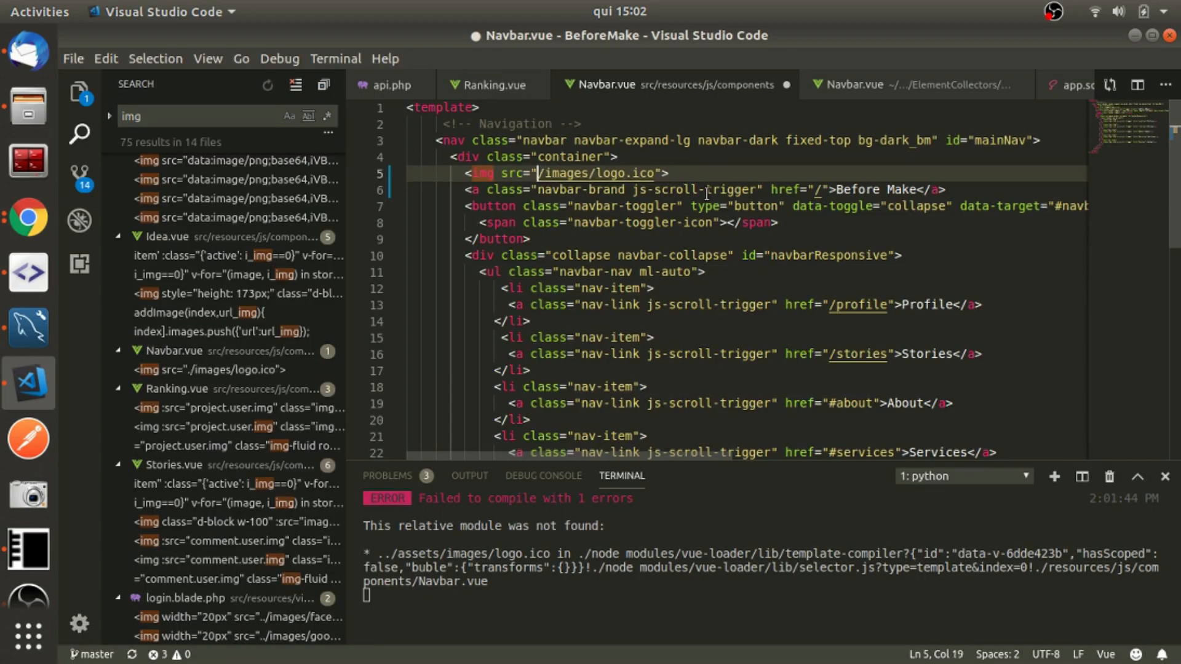
Step: Save Navbar.vue in Visual Studio Code with the logo image source set to /images/logo.ico
key(ctrl+s)
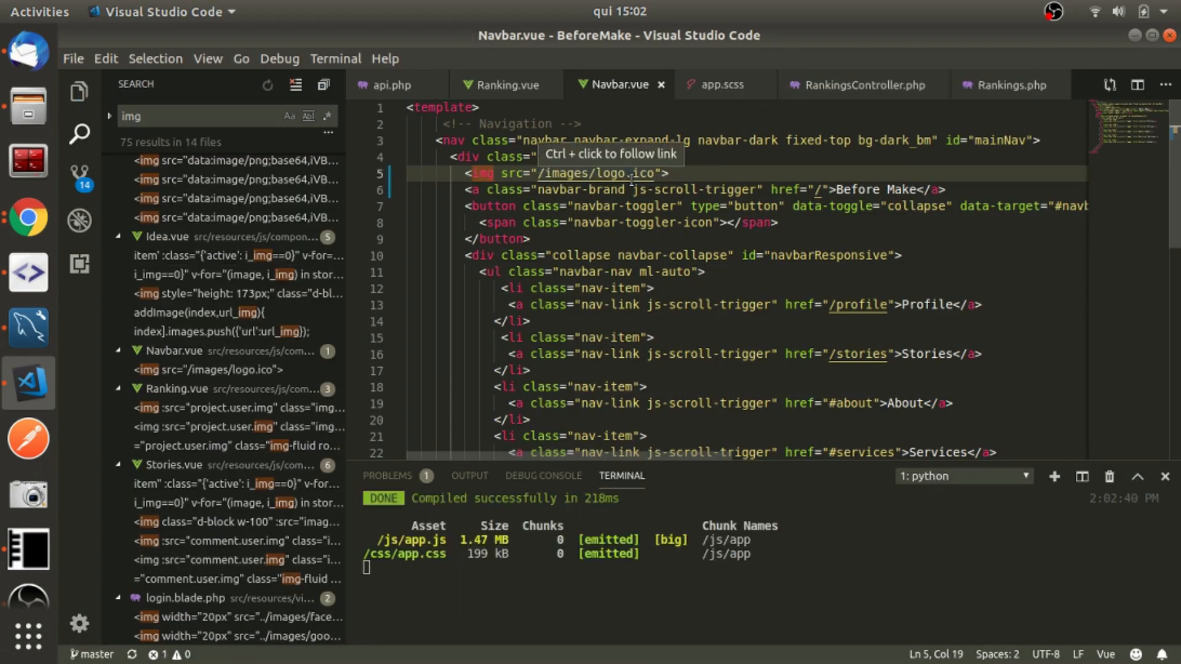